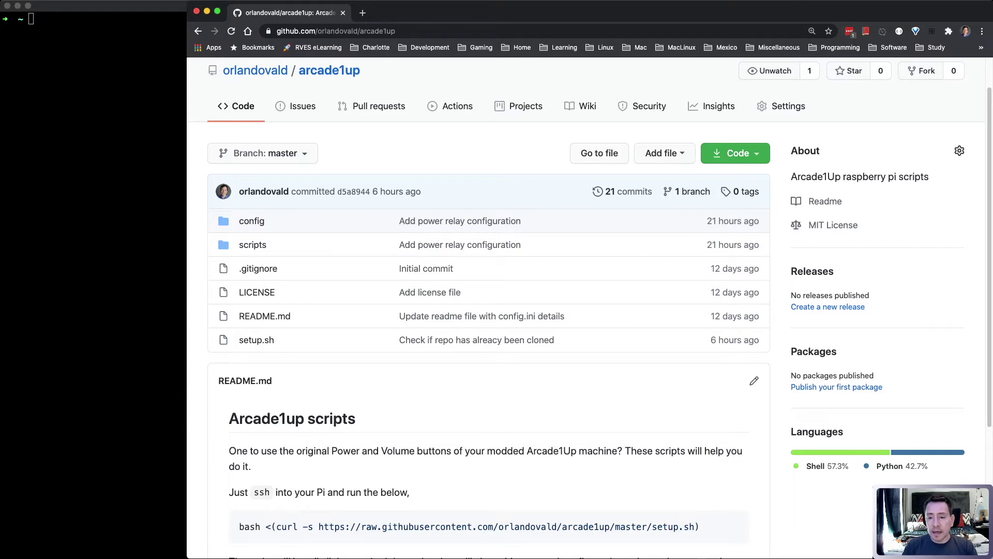
Review the arcade1up repository's file list and the README's setup command.
scroll(587, 311, "up", 2)
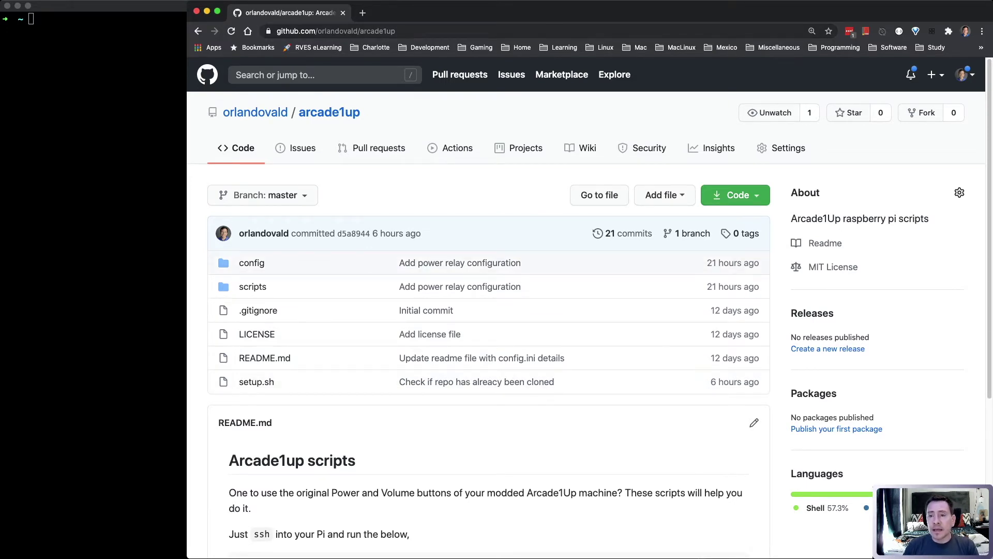
key("super+l")
scroll(486, 311, "down", 3)
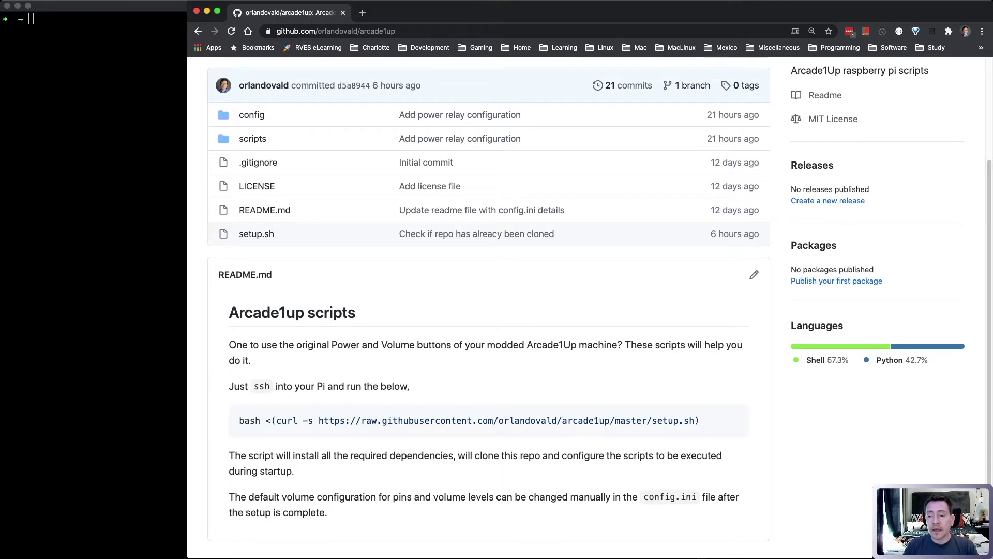
left_click_drag(239, 421, 699, 421)
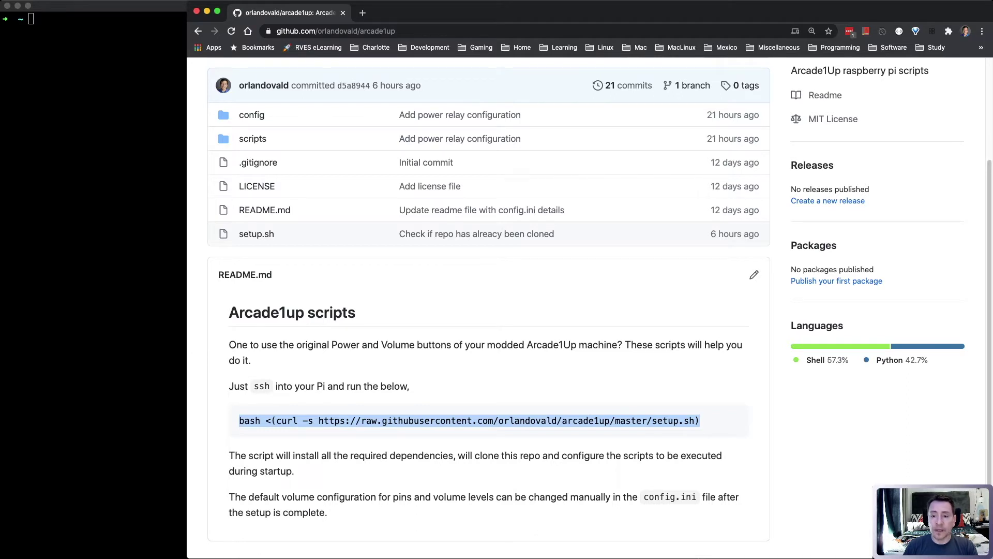
scroll(599, 309, "up", 2)
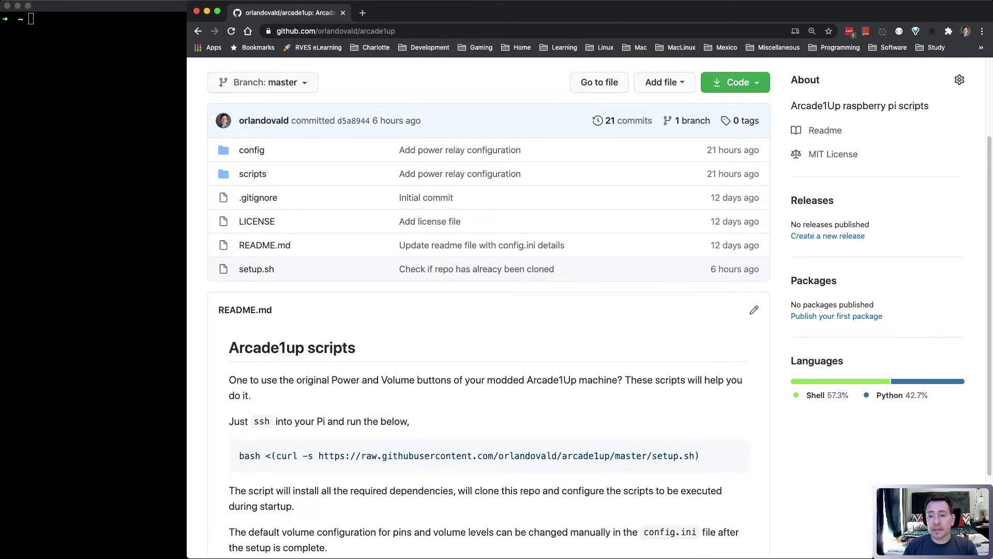
scroll(591, 308, "up", 1)
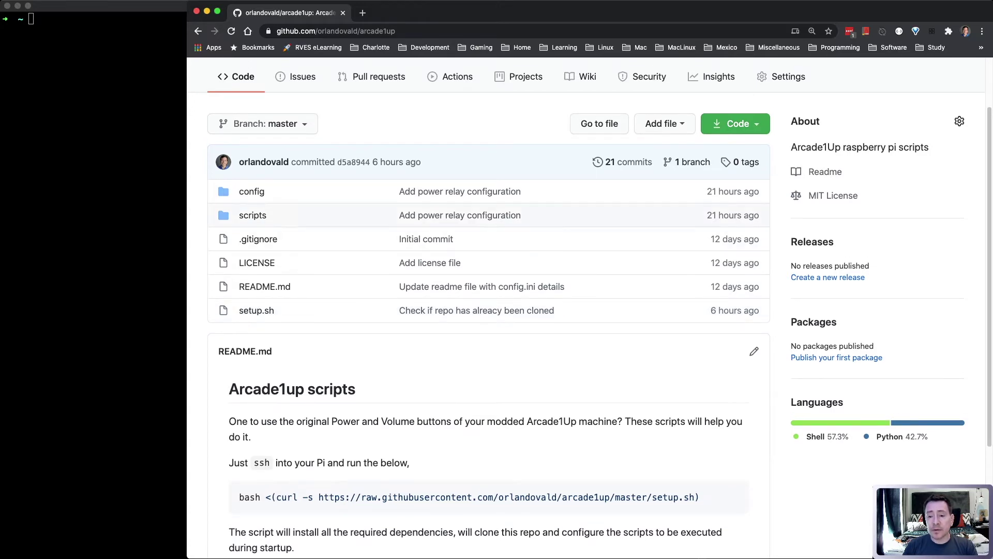
Open config.ini from the repository's config folder and bring all its settings into view.
left_click(253, 208)
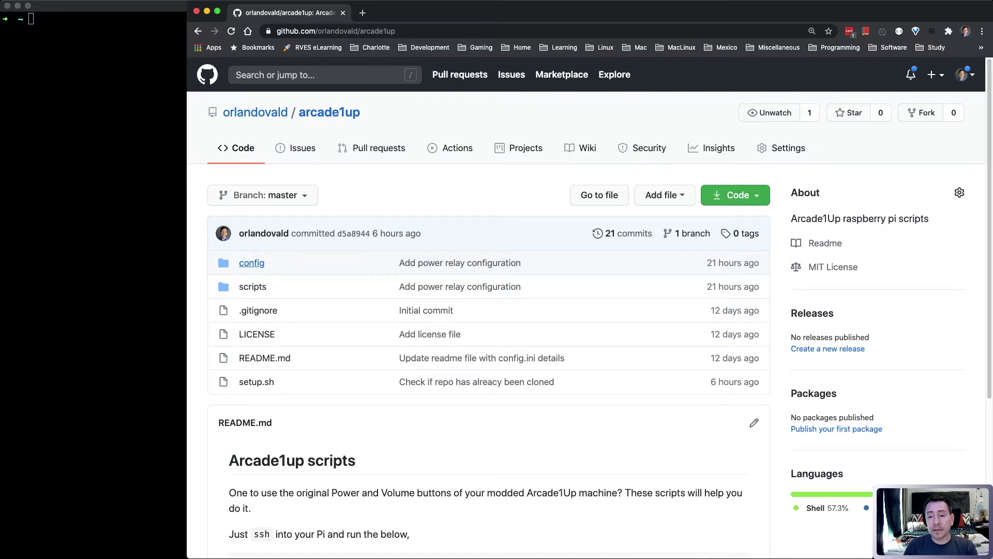
left_click(251, 263)
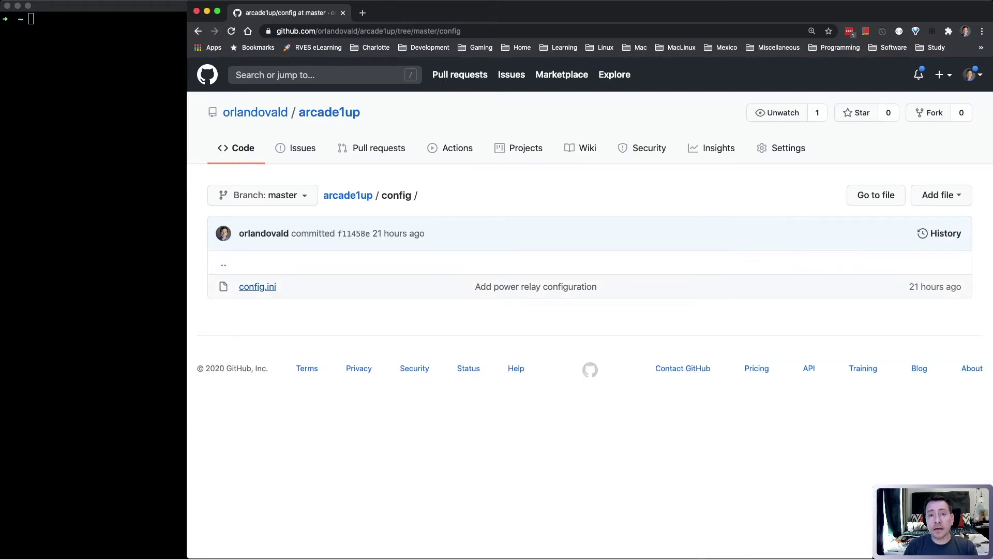
left_click(258, 287)
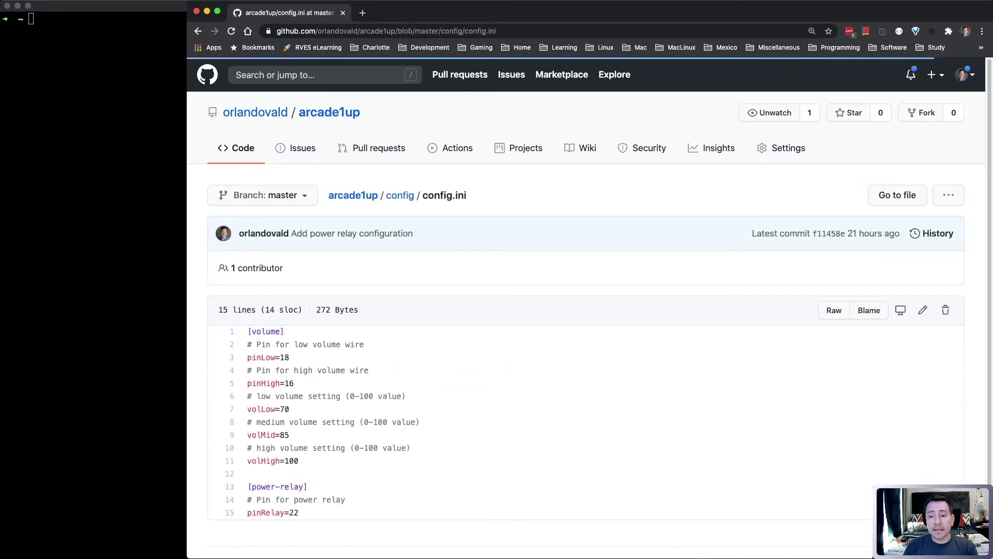
scroll(258, 286, "down", 2)
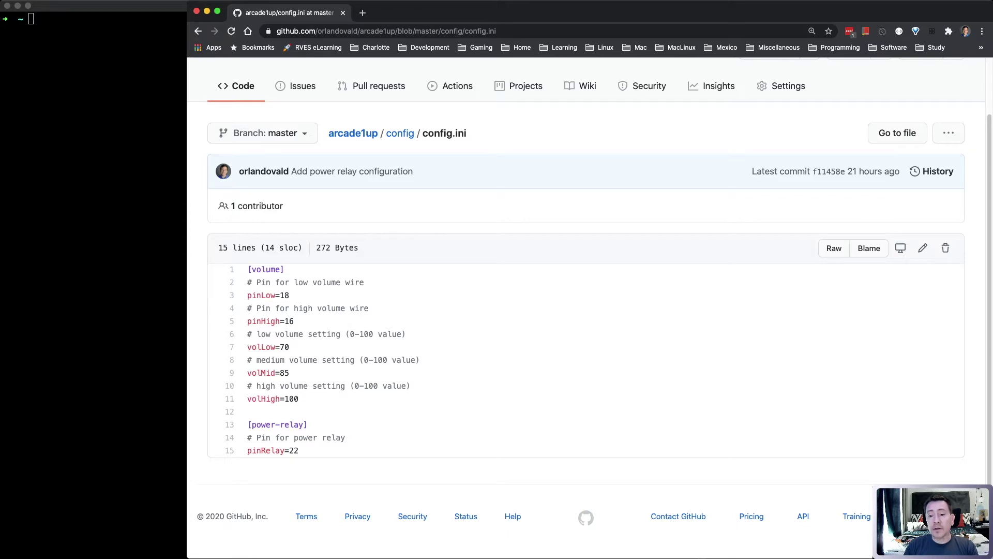
Examine the volume pin and level settings and the power-relay pin setting in config.ini.
left_click_drag(280, 295, 290, 295)
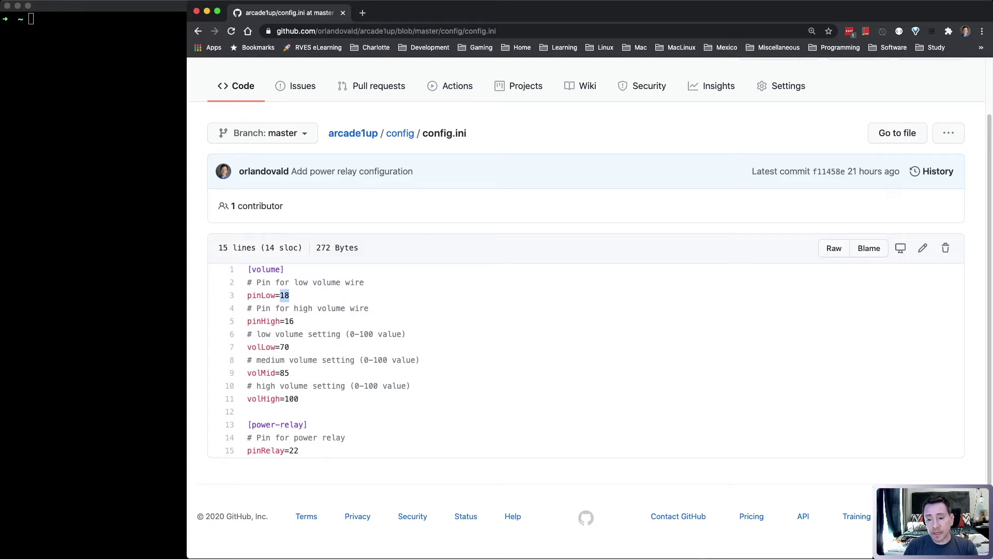
left_click_drag(285, 322, 289, 347)
left_click(290, 347)
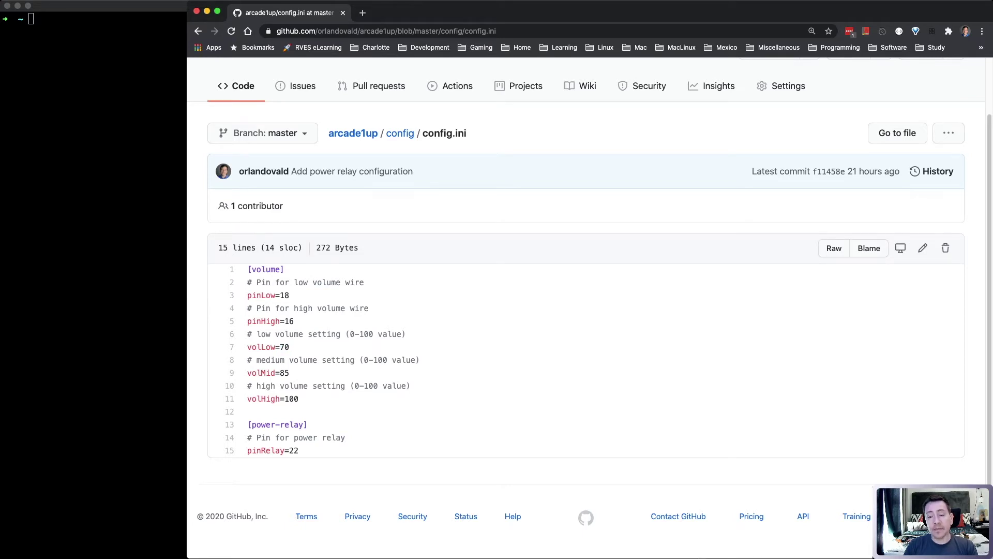
left_click_drag(280, 347, 290, 348)
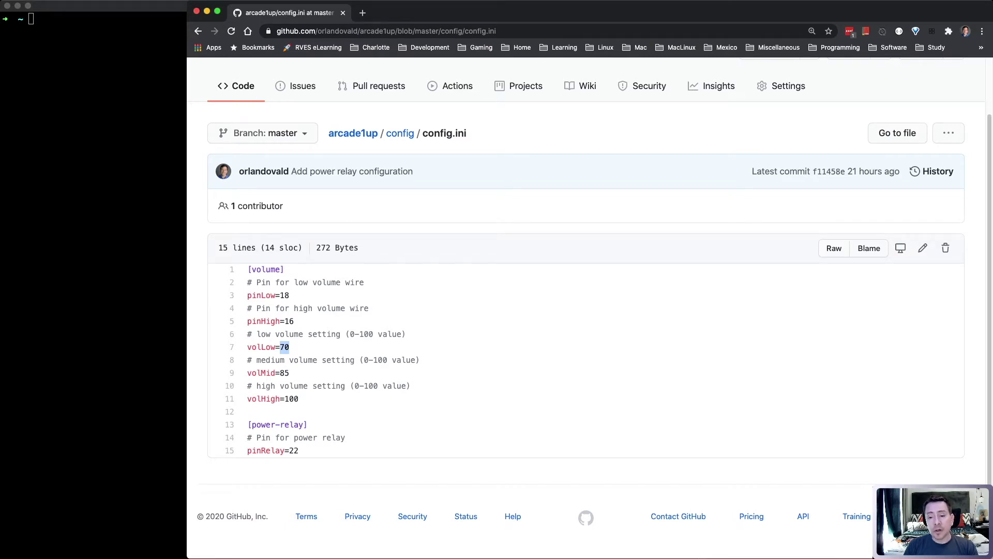
left_click_drag(280, 347, 290, 373)
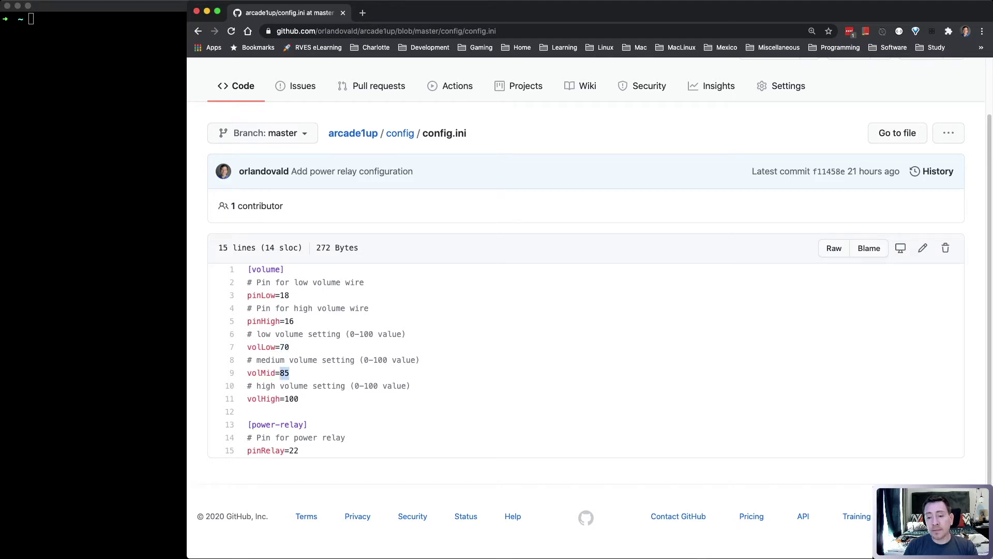
left_click(289, 373)
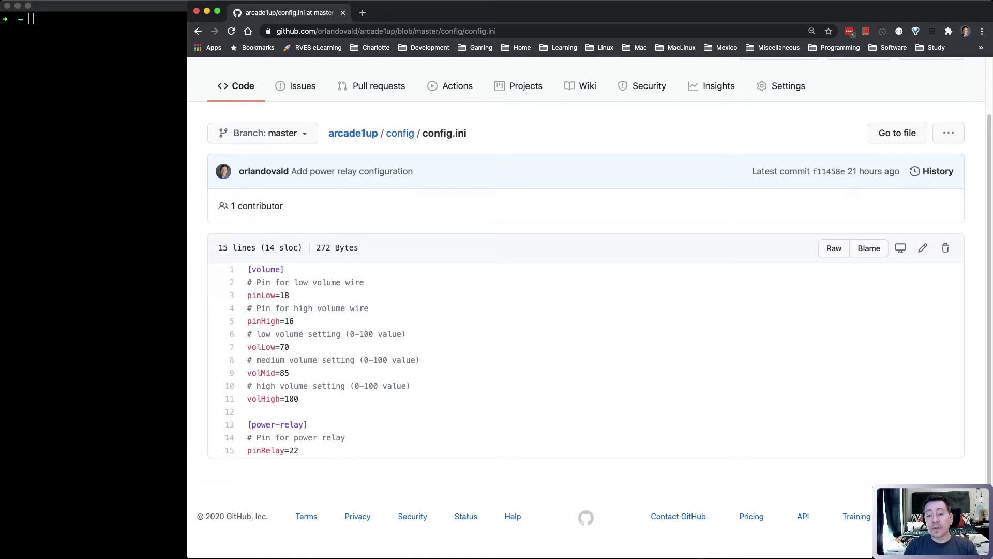
left_click_drag(294, 322, 261, 308)
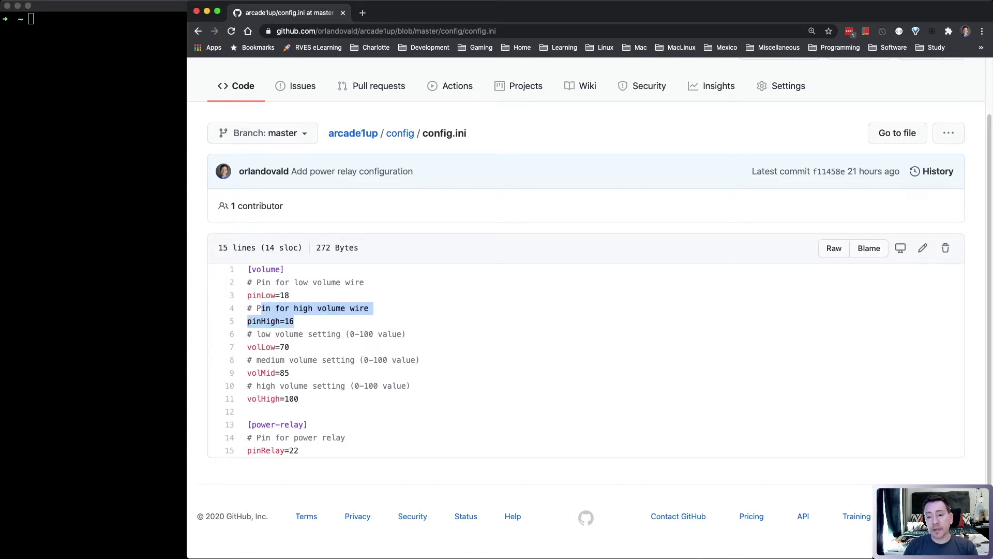
left_click(261, 308)
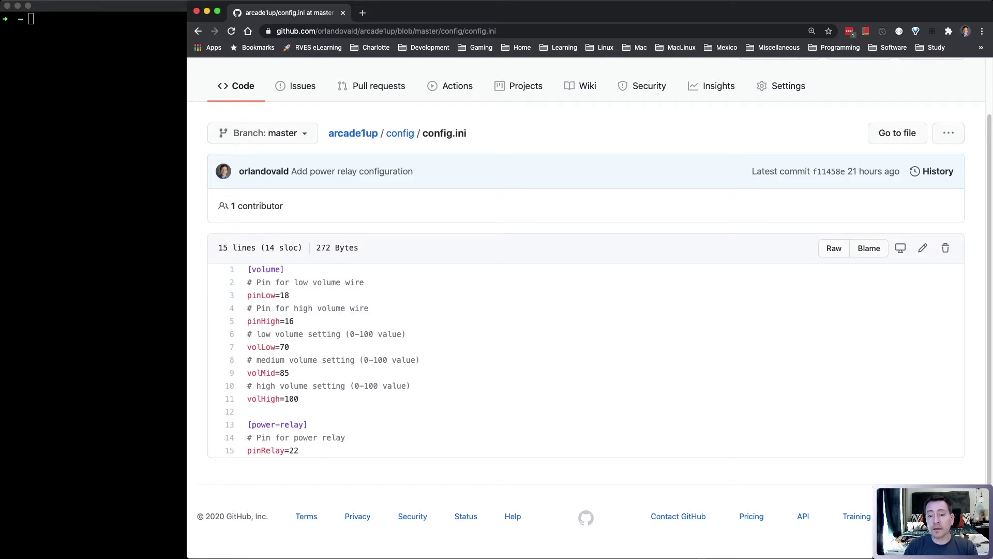
left_click_drag(294, 322, 247, 309)
left_click(247, 309)
left_click(266, 269)
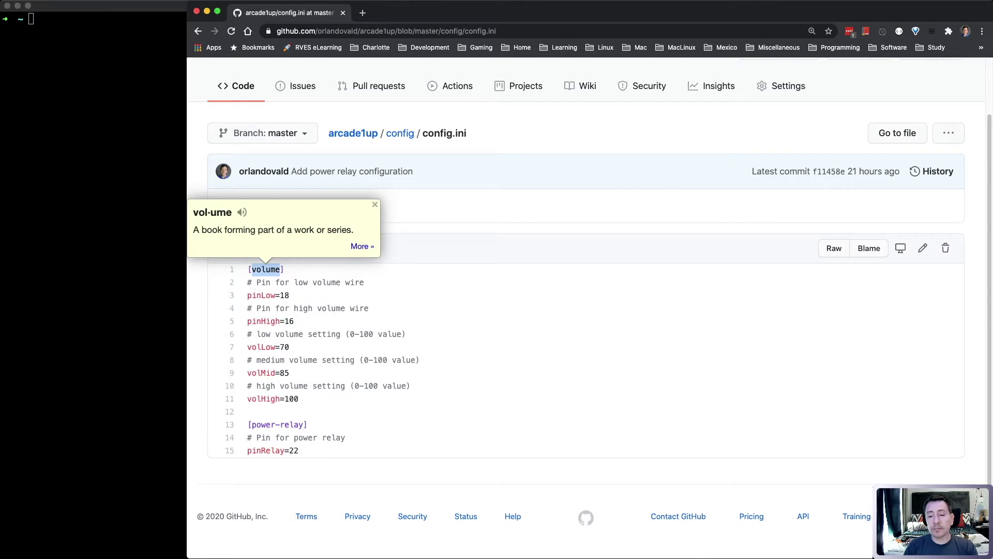
double_click(277, 424)
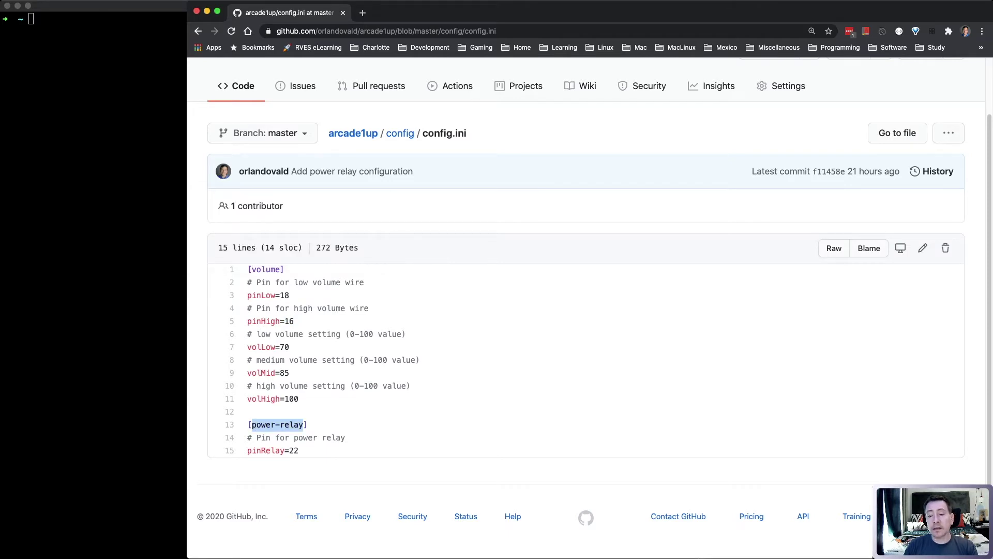
double_click(294, 450)
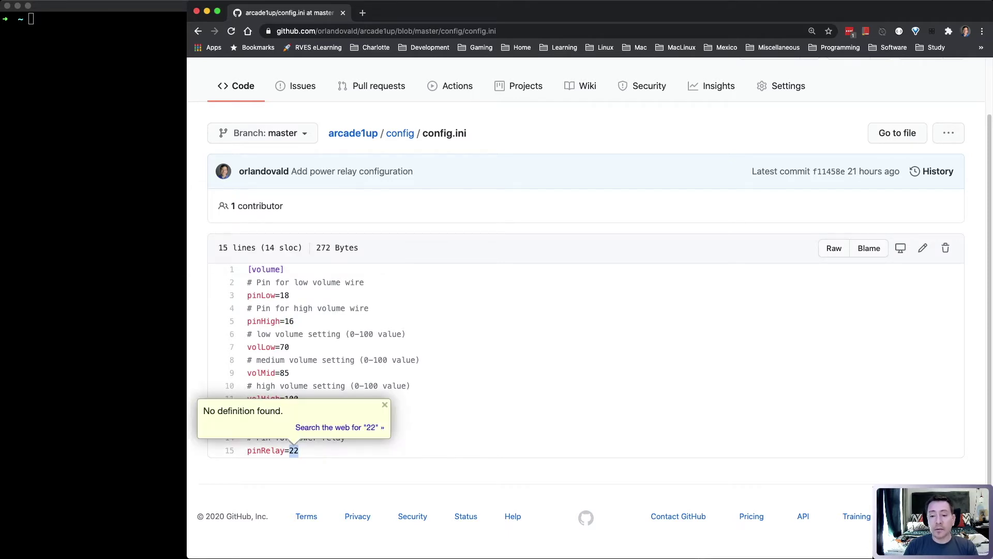
key("Escape")
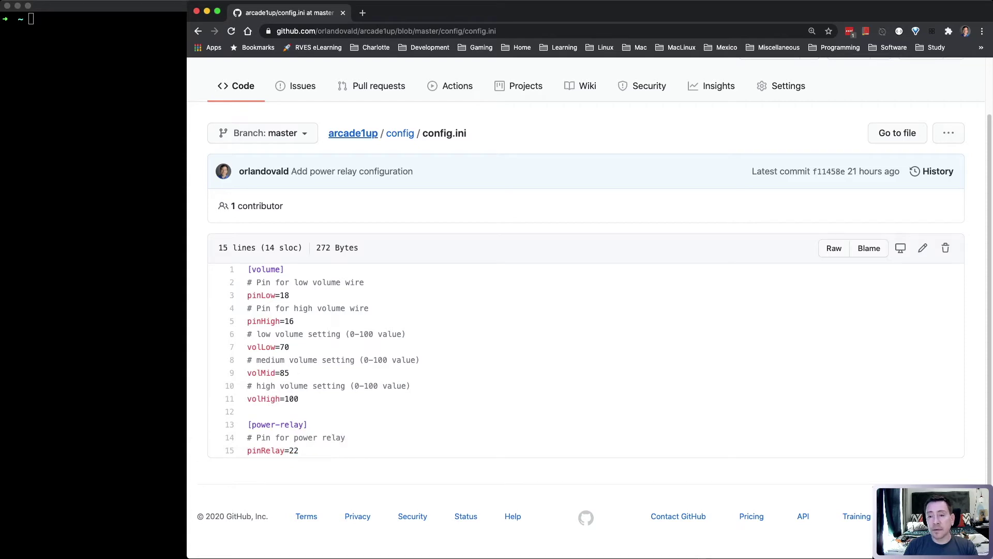
Return to the arcade1up repository's main page and copy the README's bash curl command for setup.sh.
left_click(353, 133)
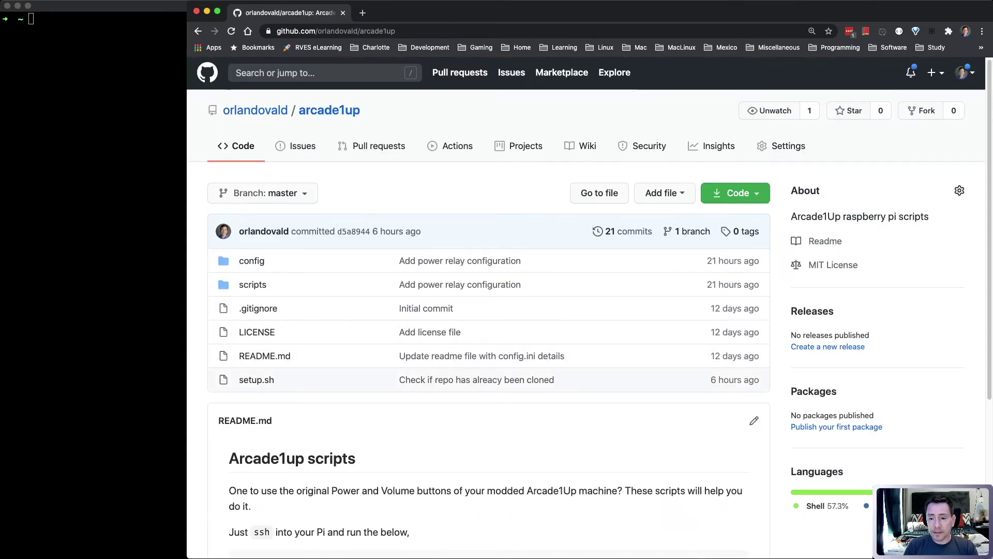
scroll(590, 310, "down", 5)
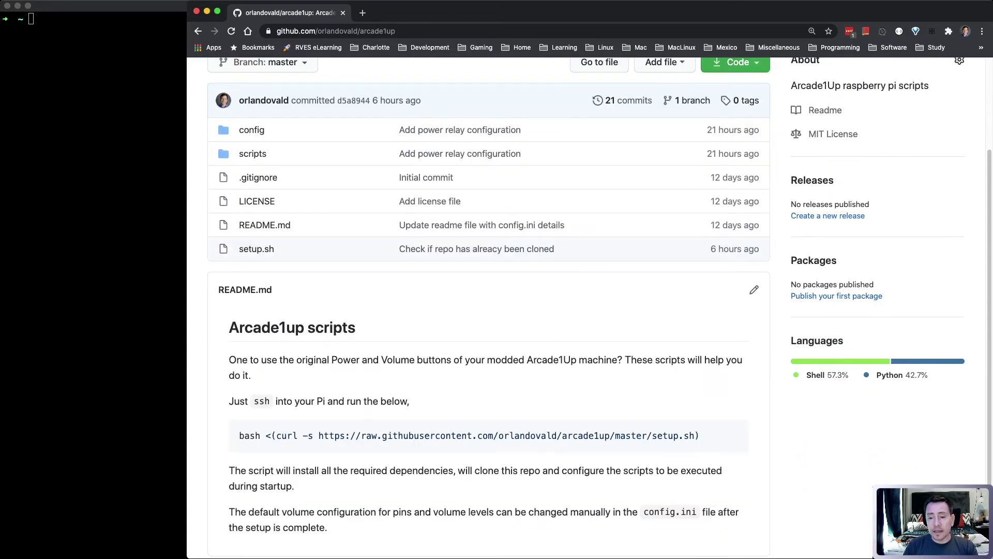
left_click_drag(239, 436, 700, 436)
key("super+c")
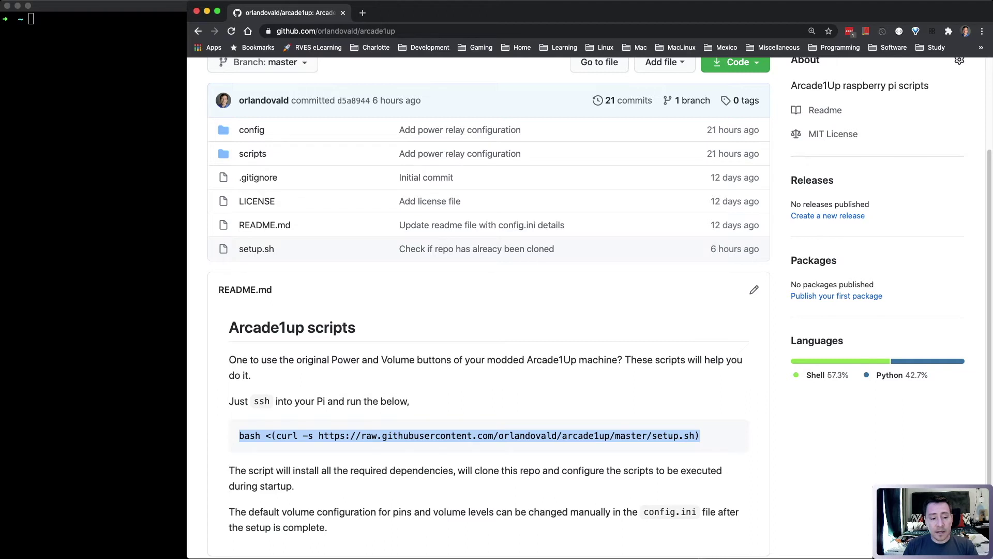
key("super+Tab")
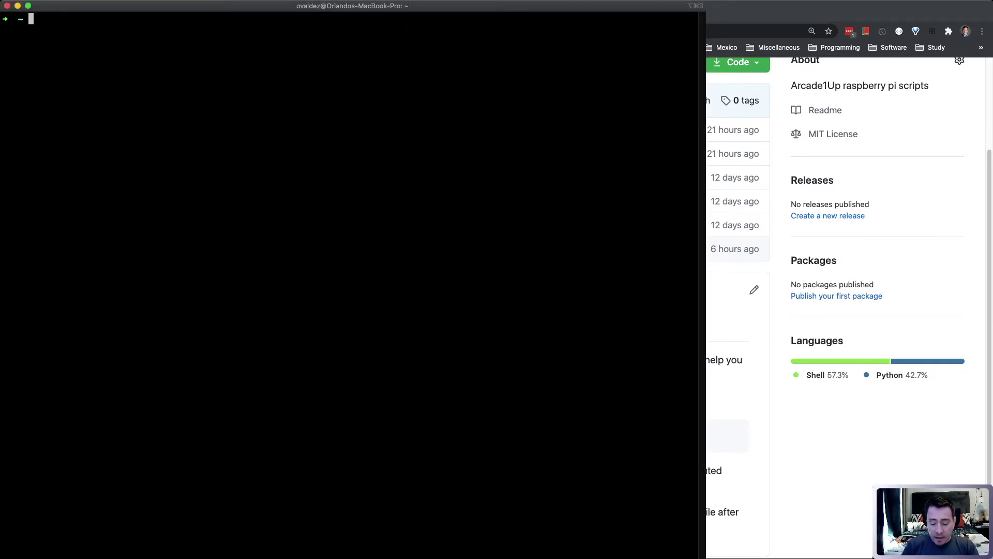
type("ssh")
key("Right")
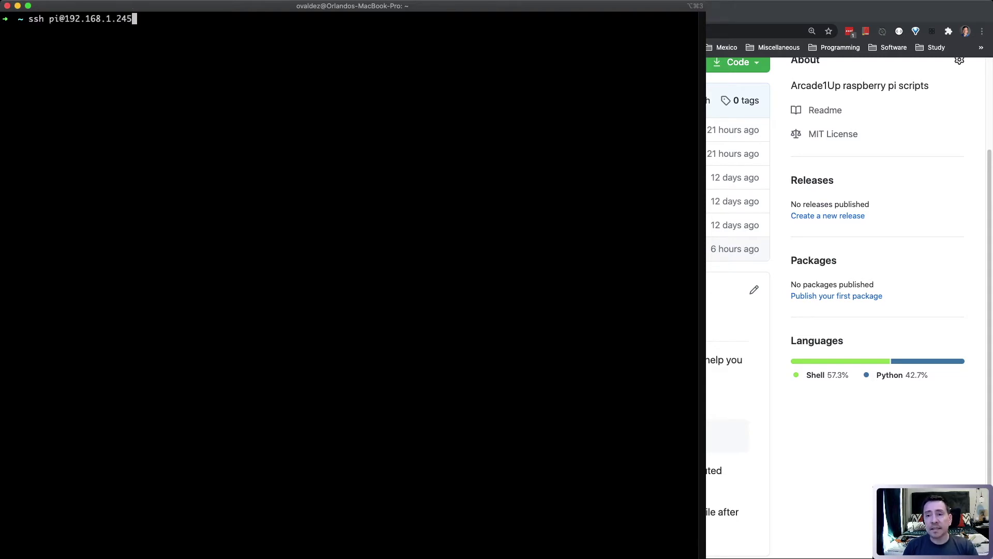
left_click_drag(64, 19, 128, 19)
left_click(132, 18)
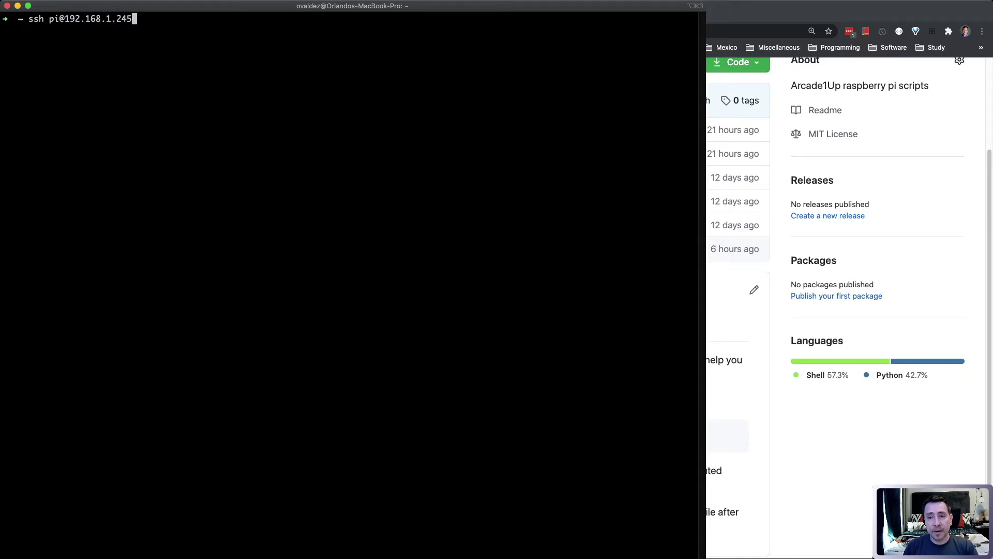
key("Return")
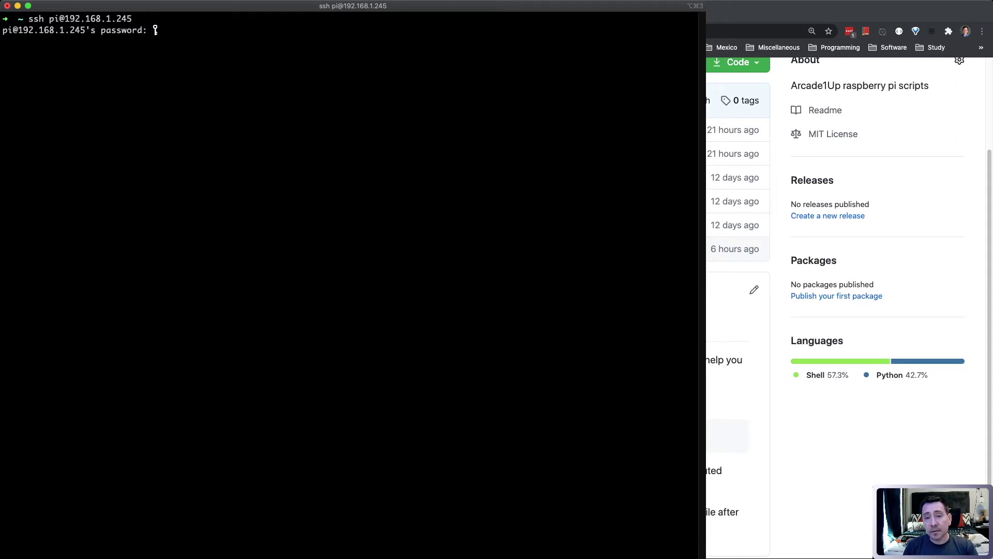
key("Return")
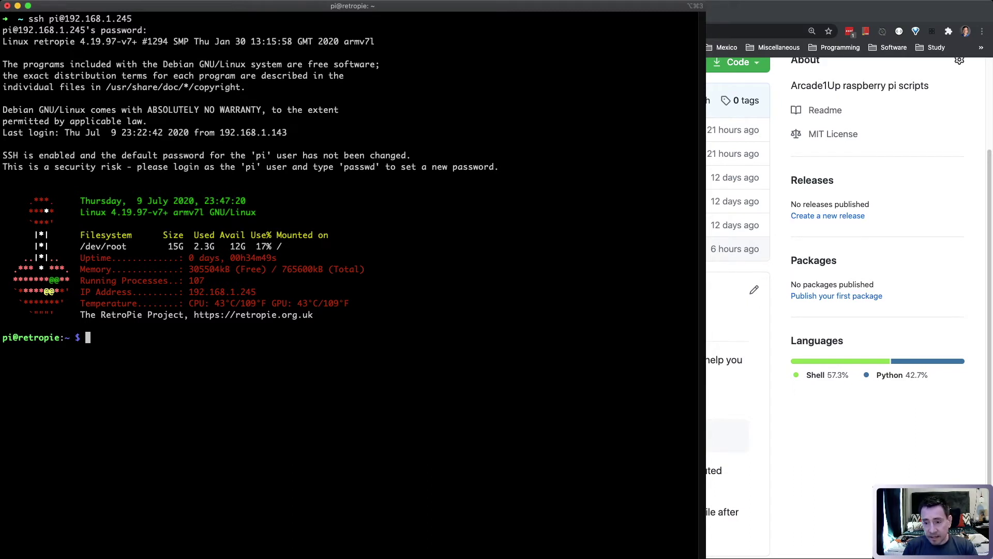
type("192.168.1.24")
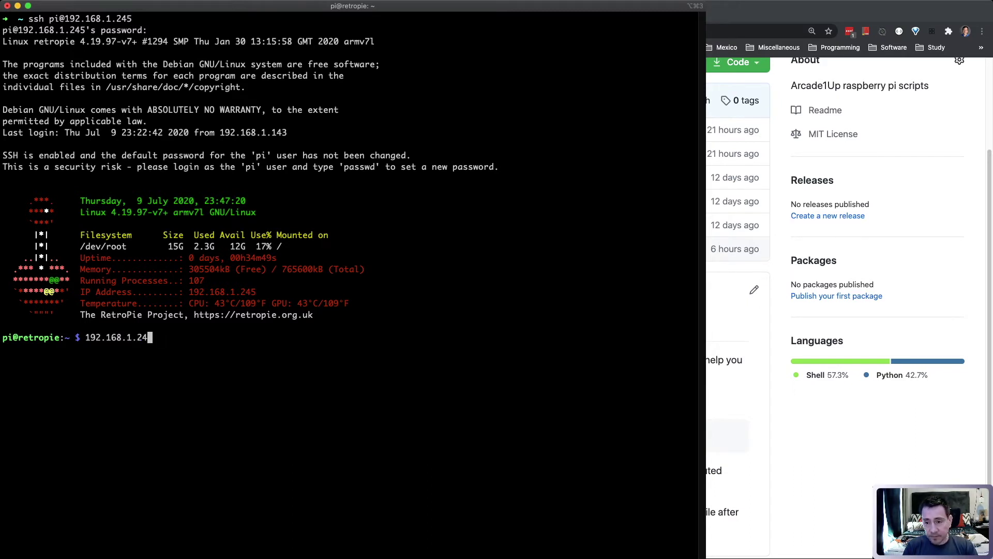
key("BackSpace")
key("BackSpace")
key("BackSpace")
key("BackSpace")
key("BackSpace")
key("BackSpace")
key("BackSpace")
key("BackSpace")
key("BackSpace")
key("BackSpace")
key("BackSpace")
key("BackSpace")
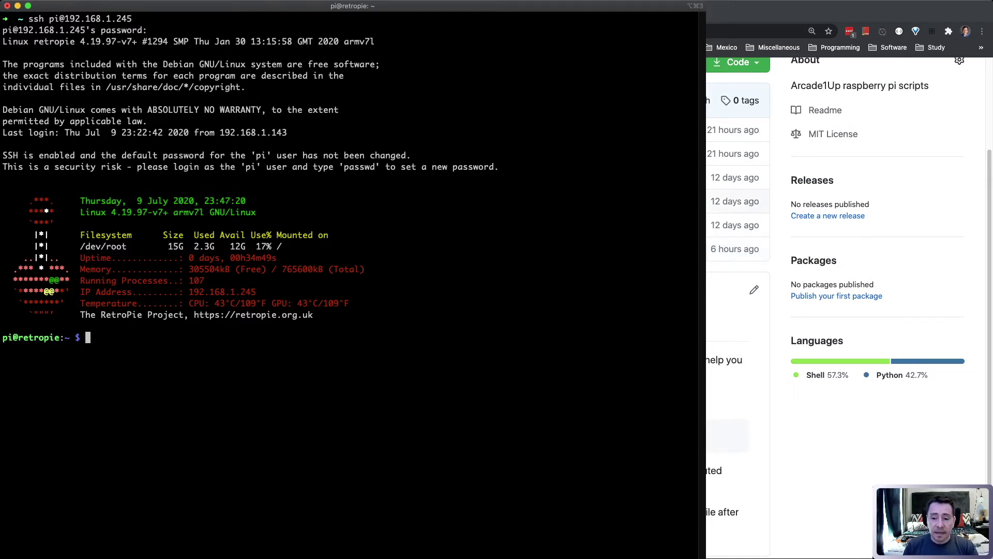
Paste the copied bash curl command for the arcade1up setup.sh into the Pi's SSH session and run it.
key("super+Tab")
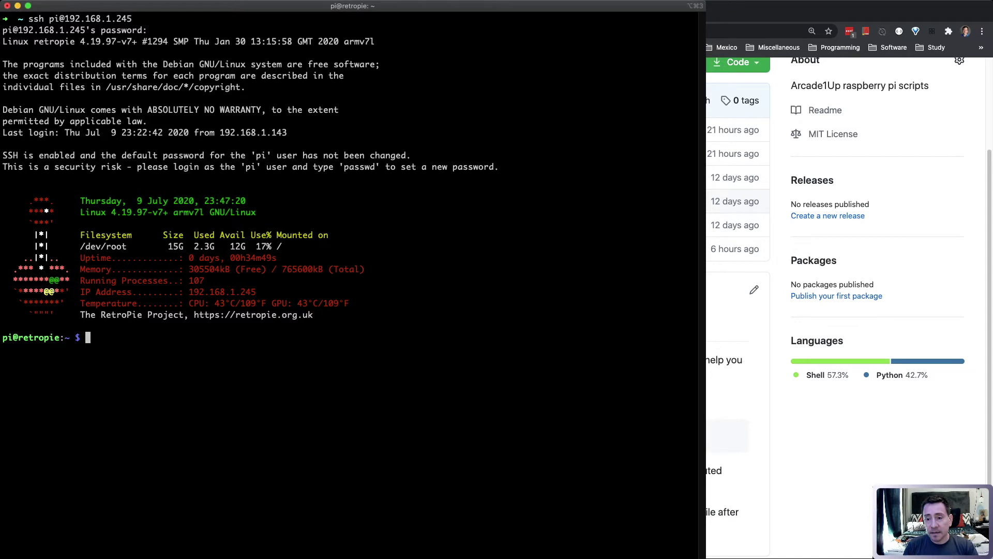
key("super+v")
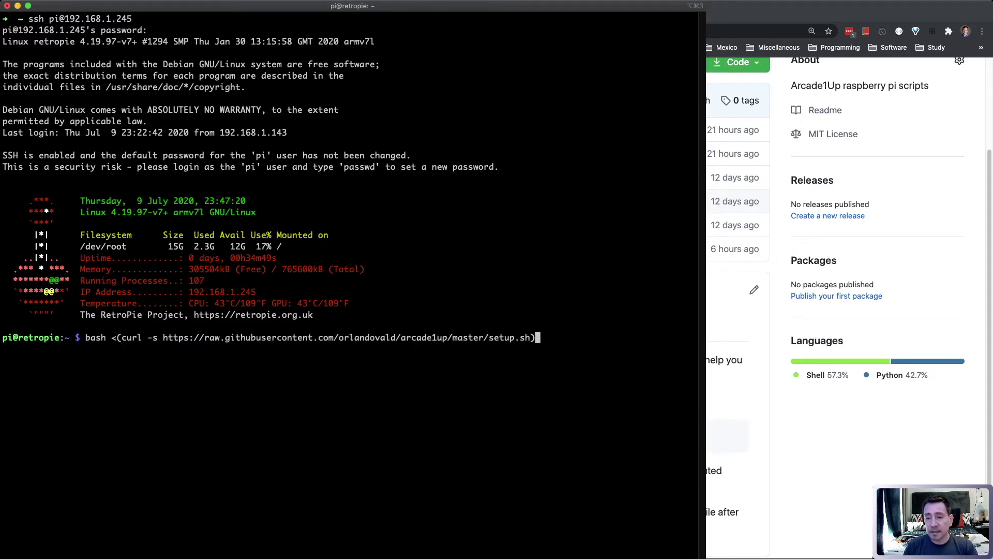
key("Return")
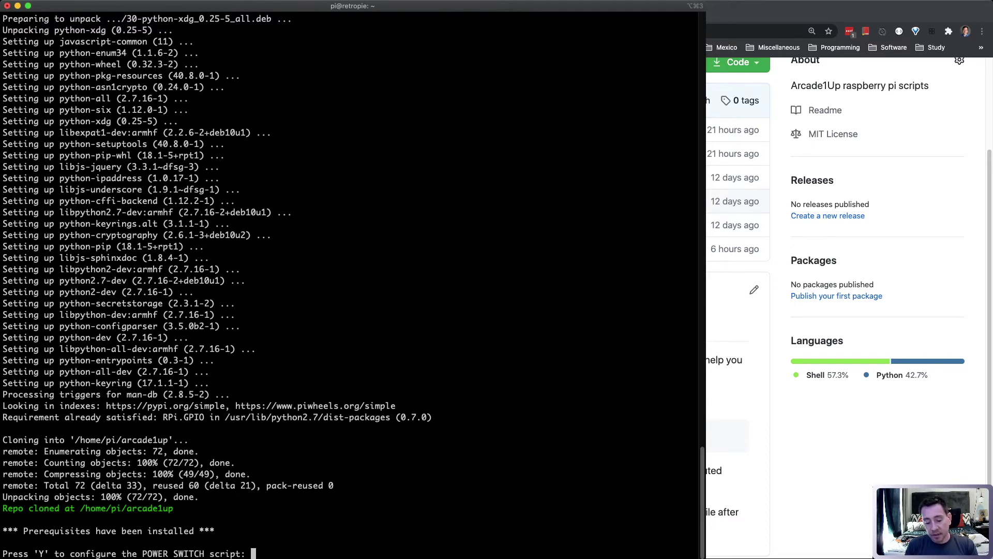
Answer y to configure both the POWER SWITCH script and the VOLUME SWITCH script.
type("y")
key("Return")
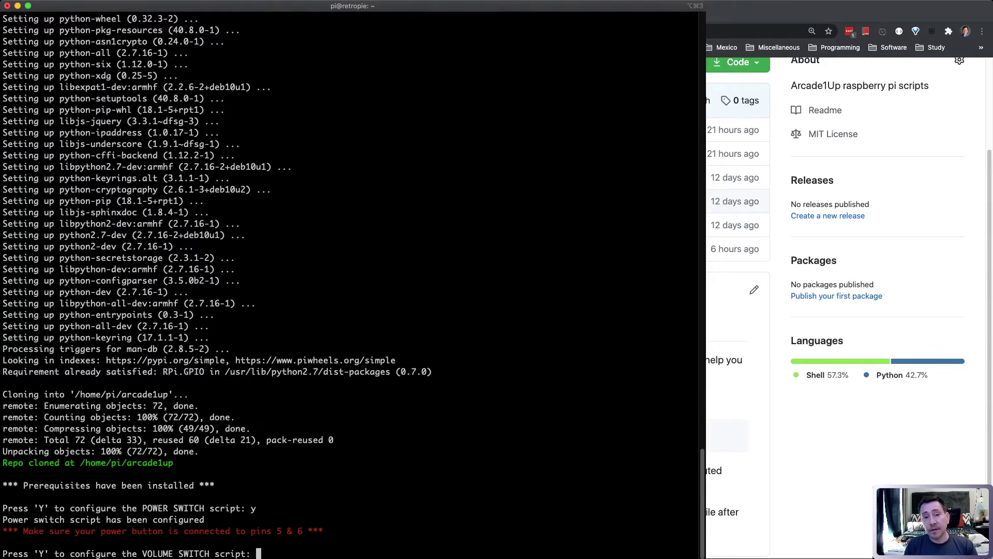
type("y")
key("Return")
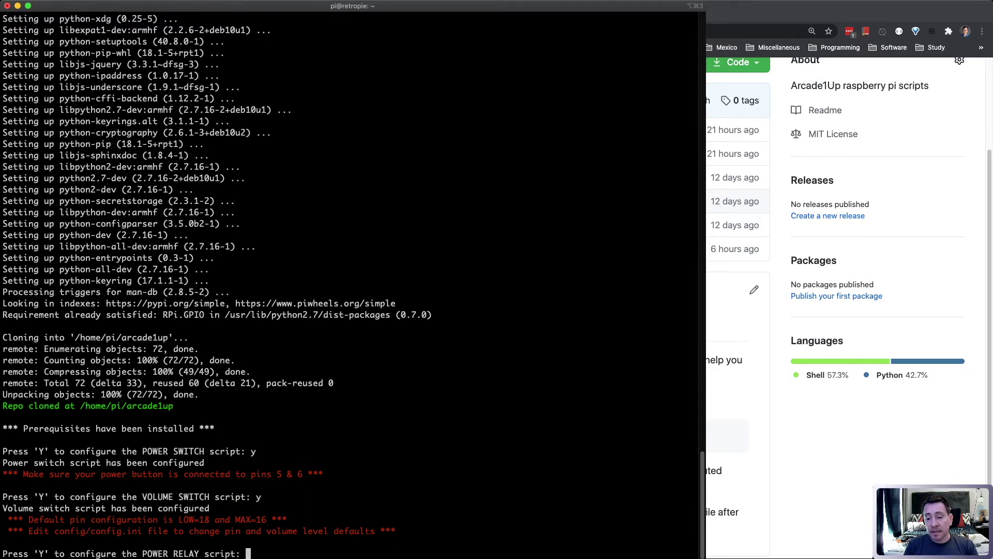
Review the power and volume pin notes, then answer n to skip configuring the POWER RELAY script.
left_click_drag(24, 474, 308, 474)
left_click_drag(178, 519, 267, 520)
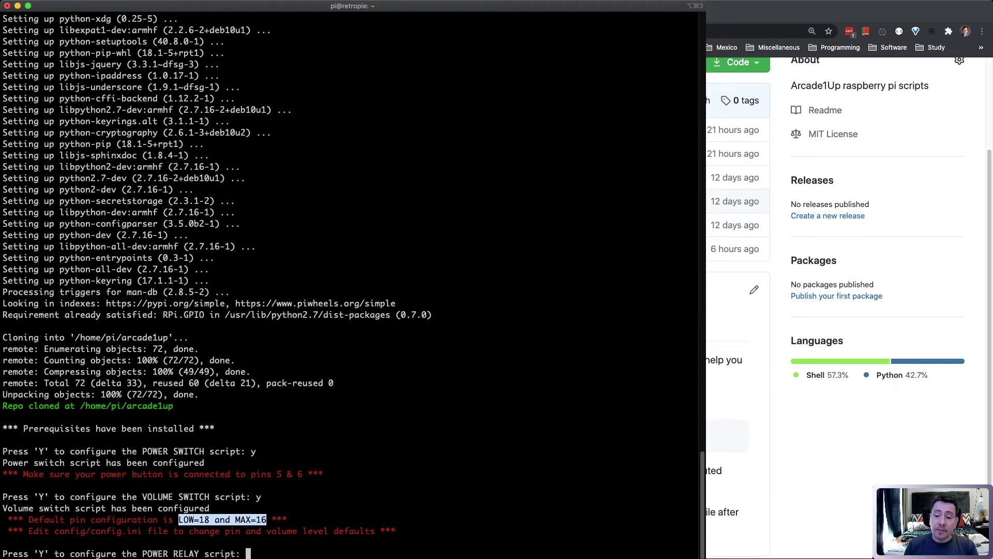
left_click_drag(49, 531, 142, 531)
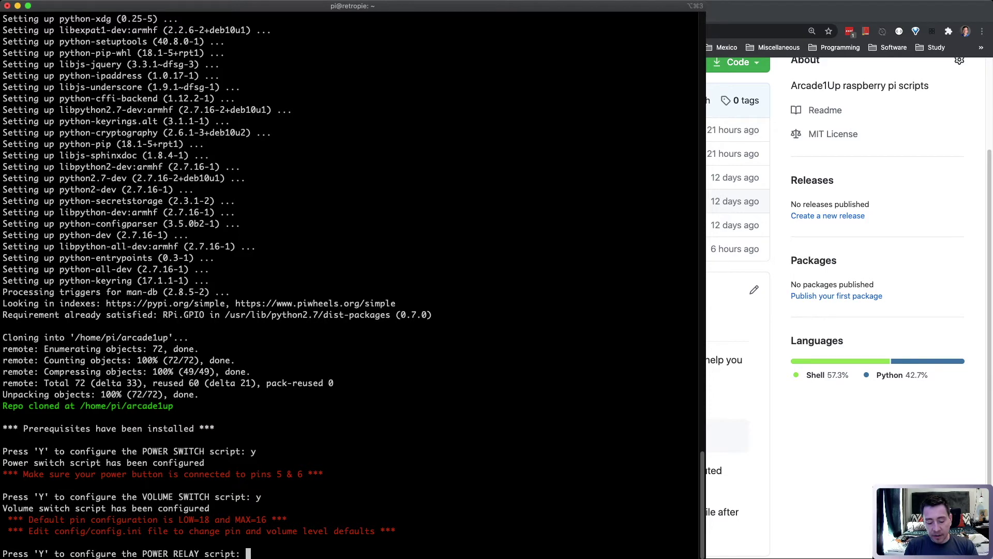
type("n")
key("Return")
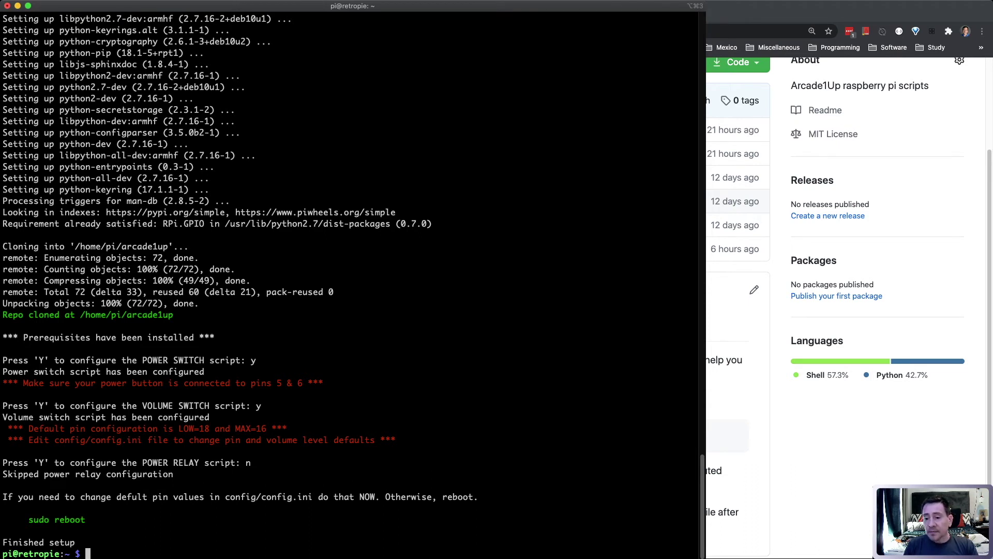
Open arcade1up/config/config.ini in nano.
left_click_drag(226, 496, 313, 496)
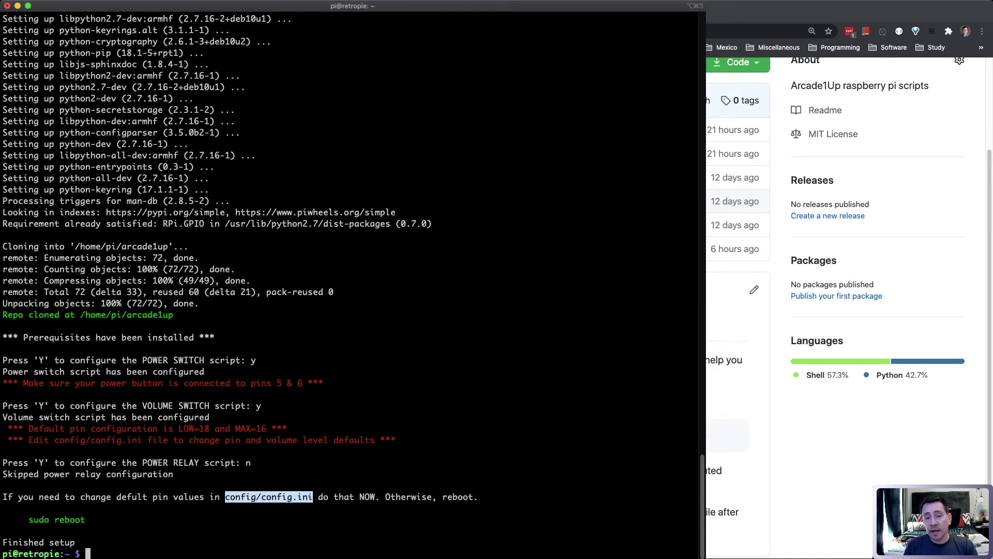
left_click(313, 497)
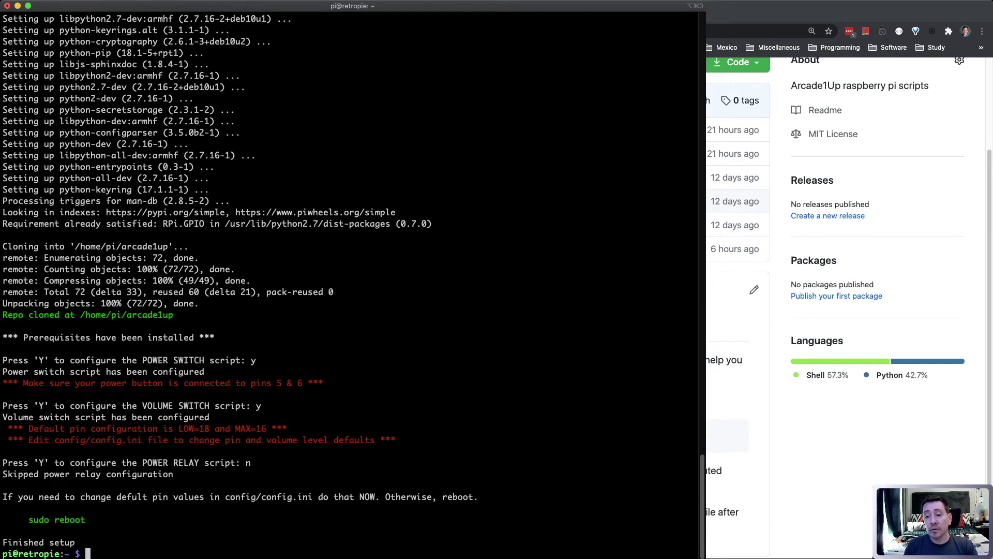
left_click_drag(225, 497, 313, 497)
left_click(313, 497)
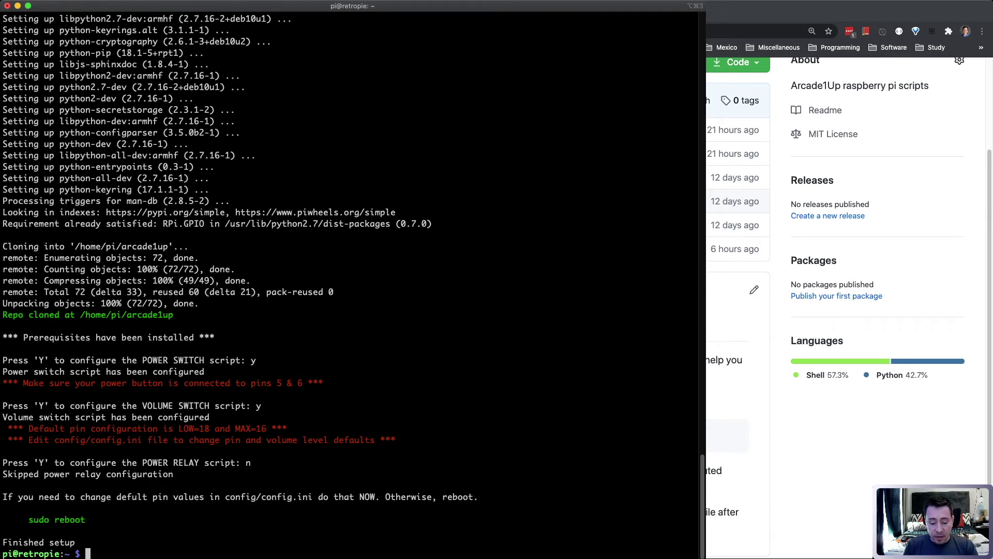
type("nano")
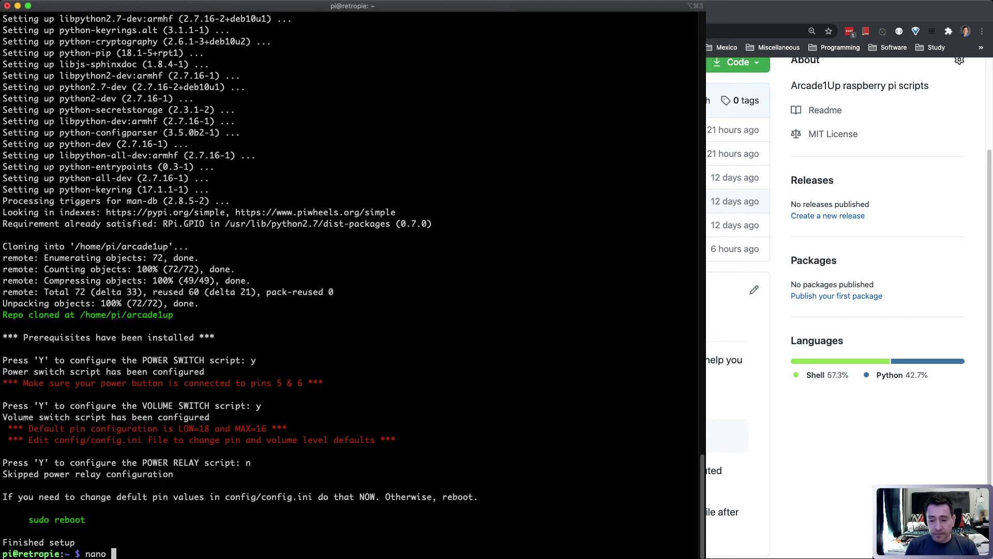
type(" ar")
key("Tab")
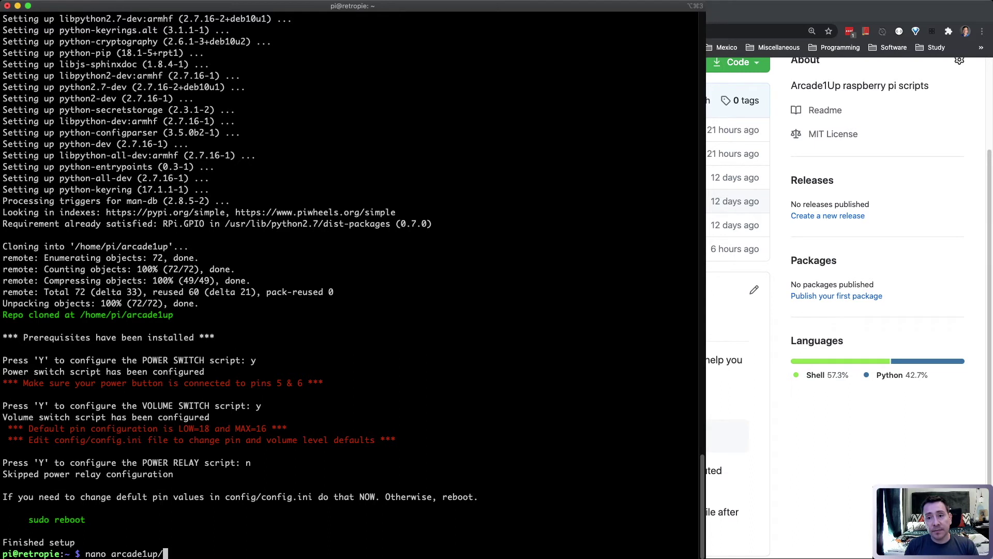
type("c")
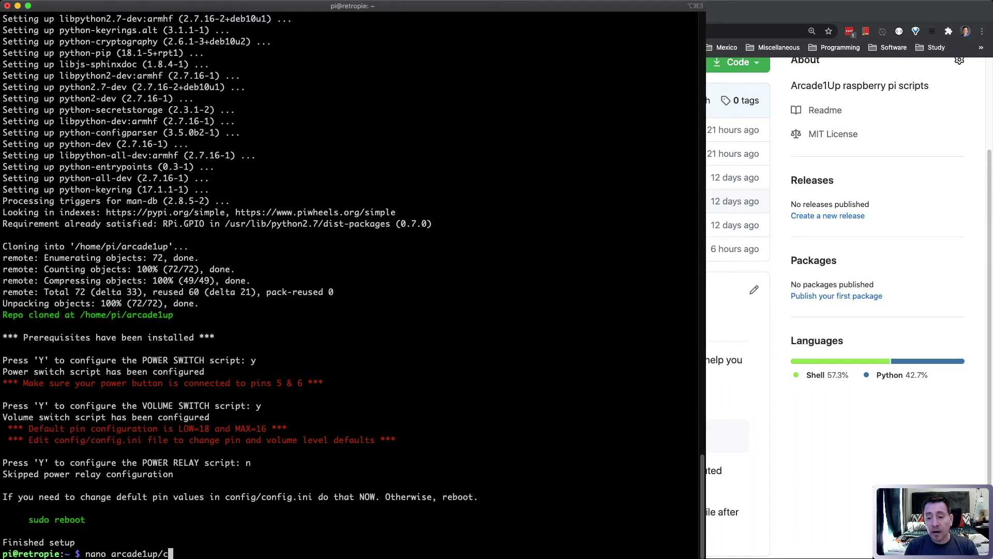
key("Tab")
type("c")
key("Tab")
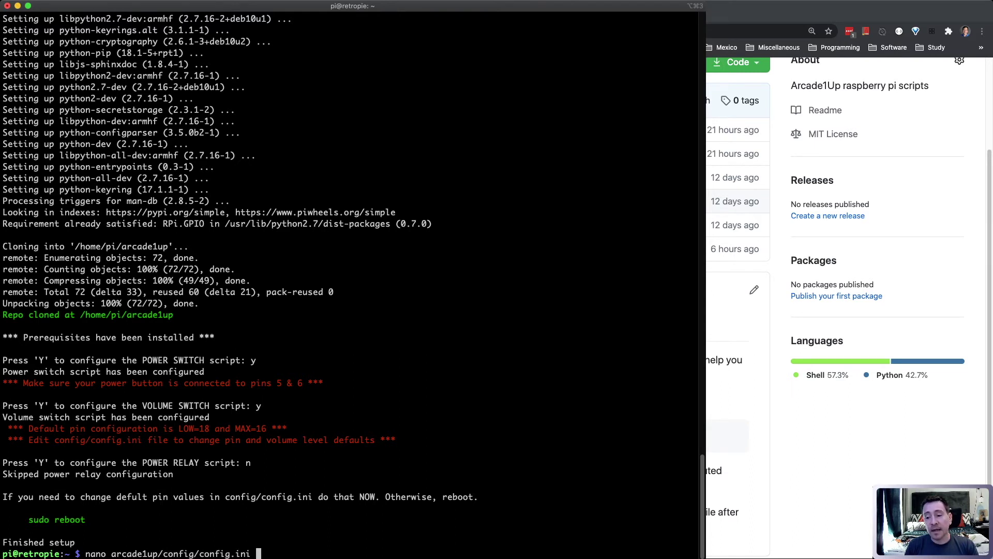
key("Return")
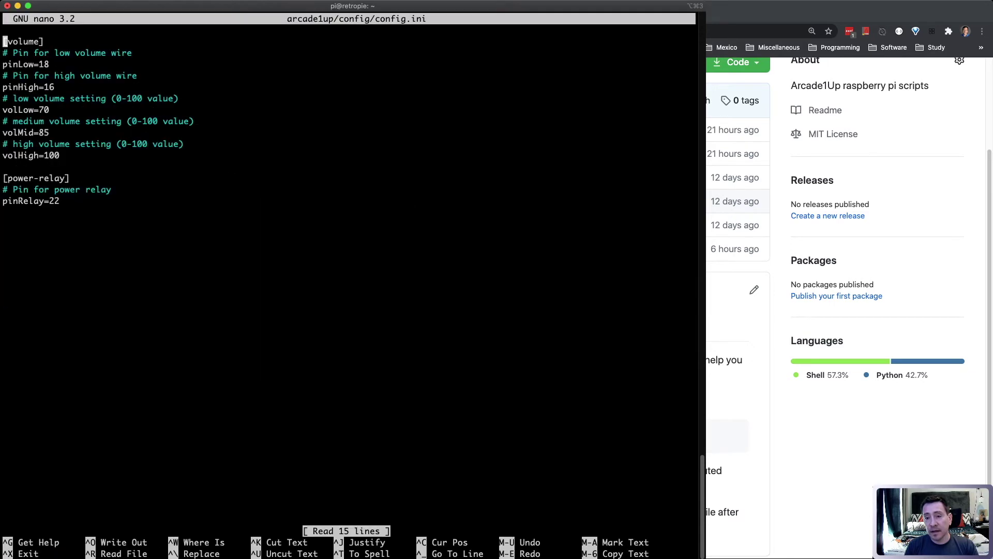
Examine the volume pin and volume level settings in config.ini, then exit nano without editing anything.
key("Down")
key("Down")
key("Down")
key("Down")
key("Down")
key("Down")
key("Down")
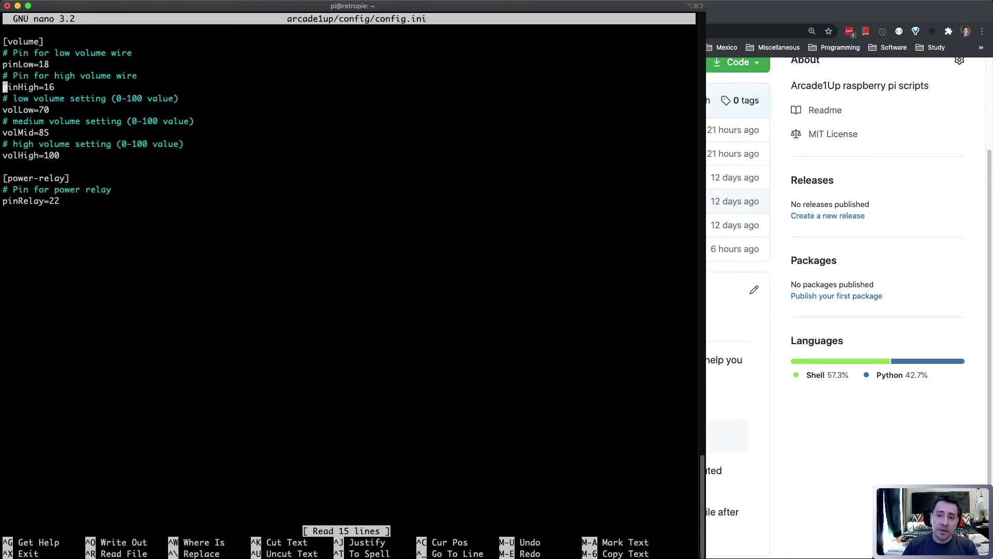
key("Up")
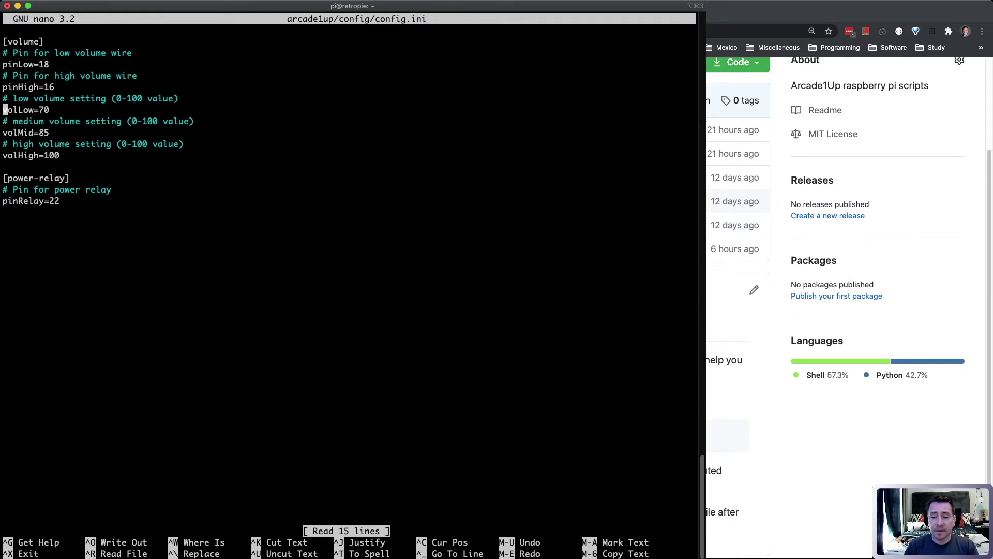
left_click_drag(3, 553, 39, 554)
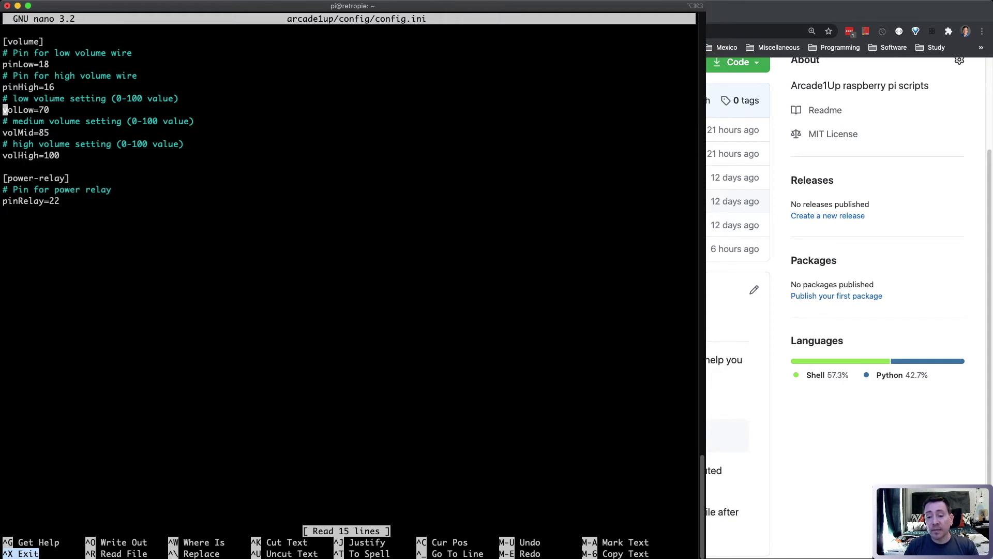
left_click_drag(100, 542, 158, 542)
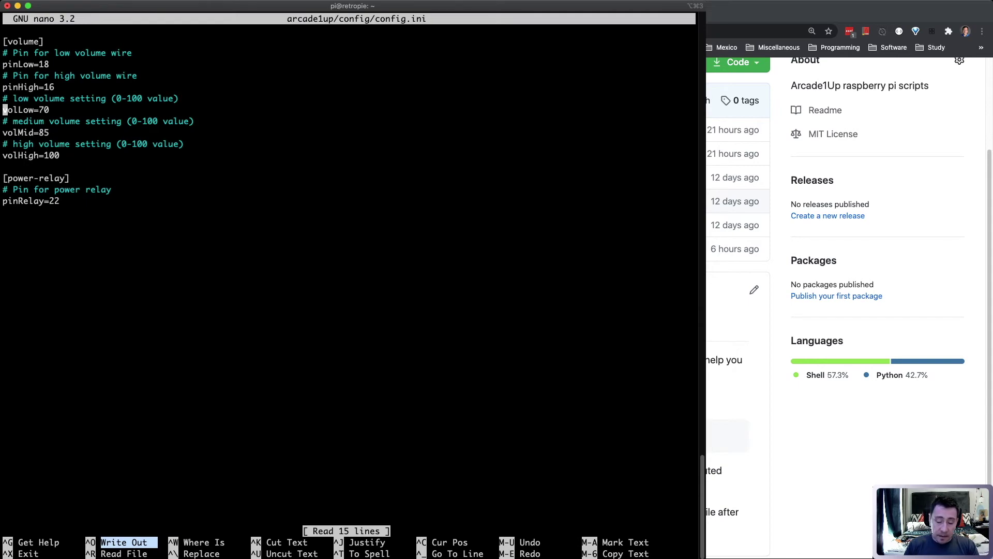
key("ctrl+x")
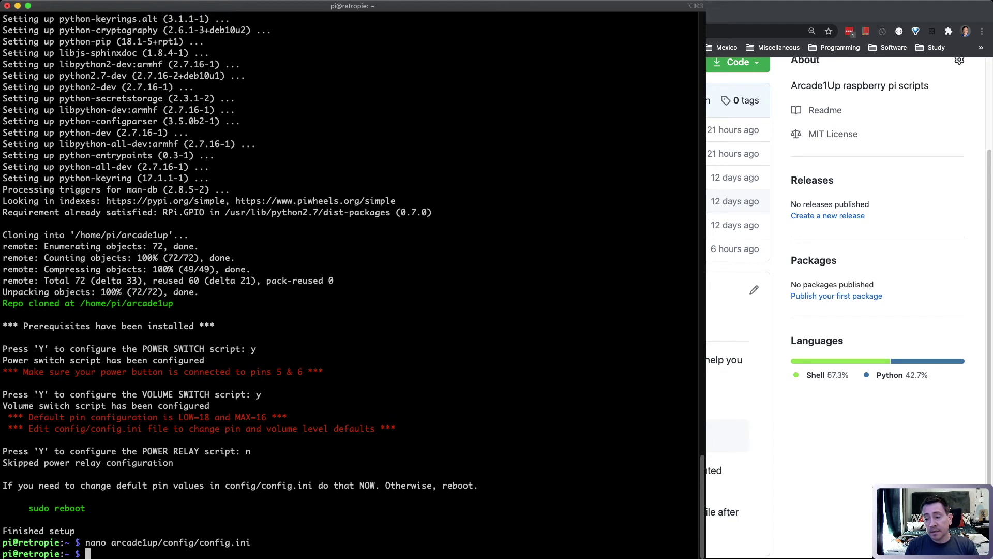
Restart the Raspberry Pi with sudo reboot.
left_click_drag(386, 485, 478, 485)
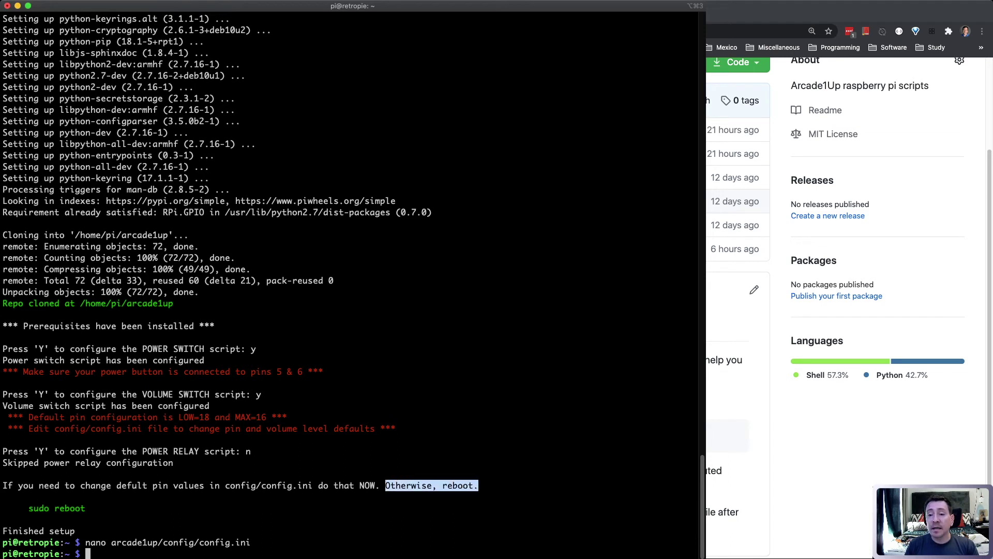
triple_click(41, 508)
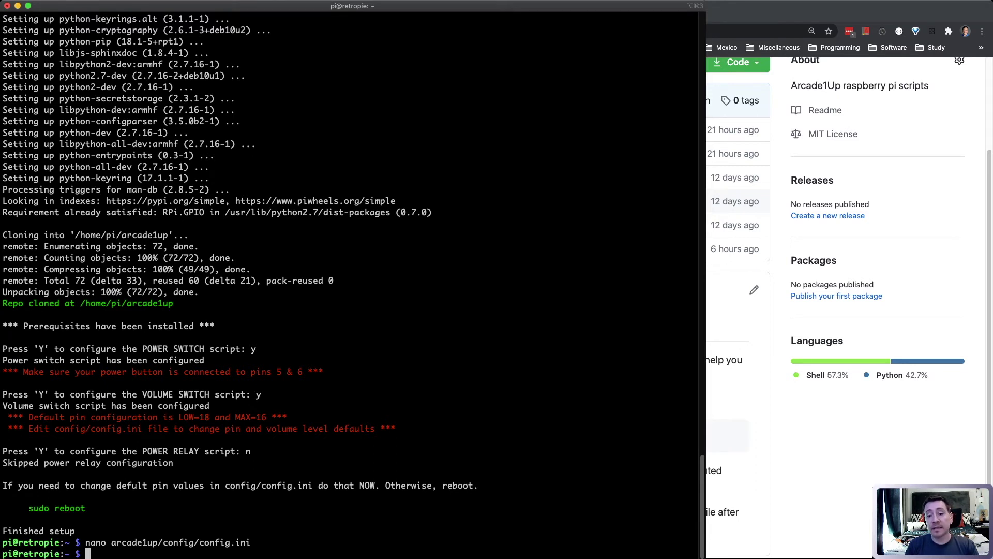
type("sudo ")
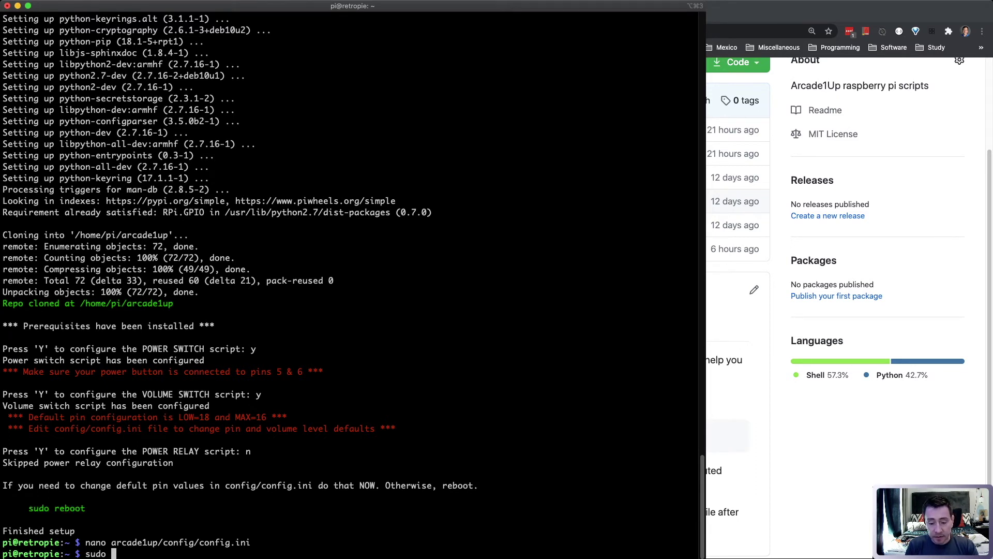
type("reboot")
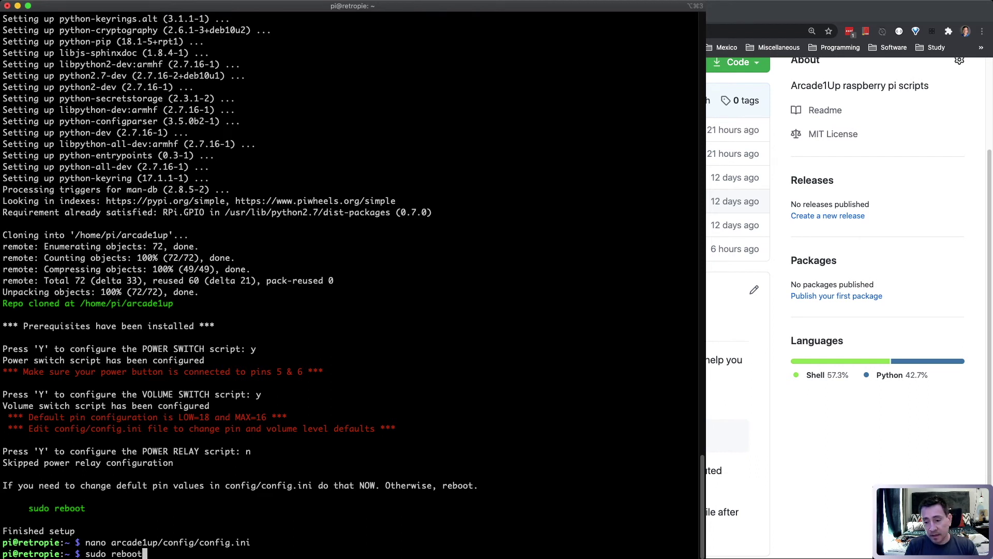
key("Return")
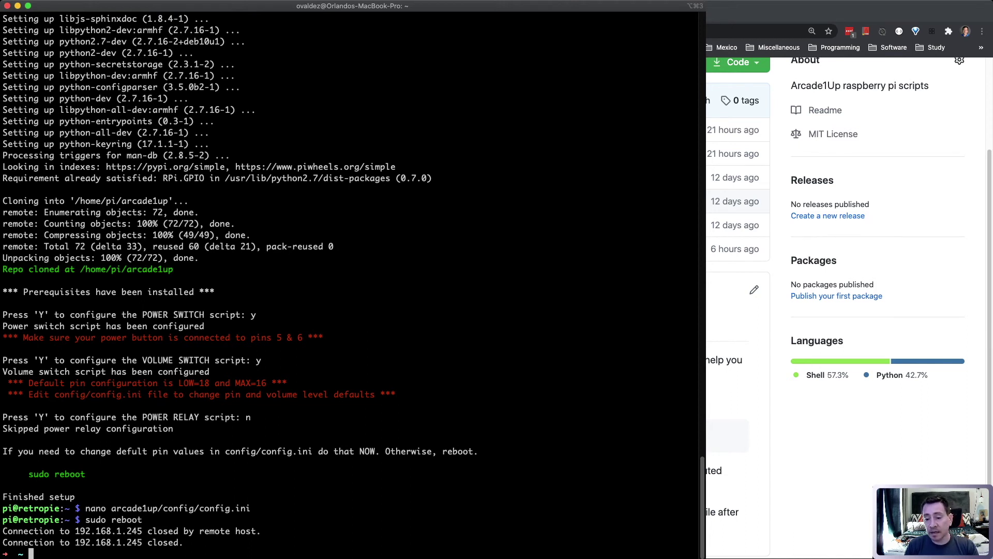
key("Up")
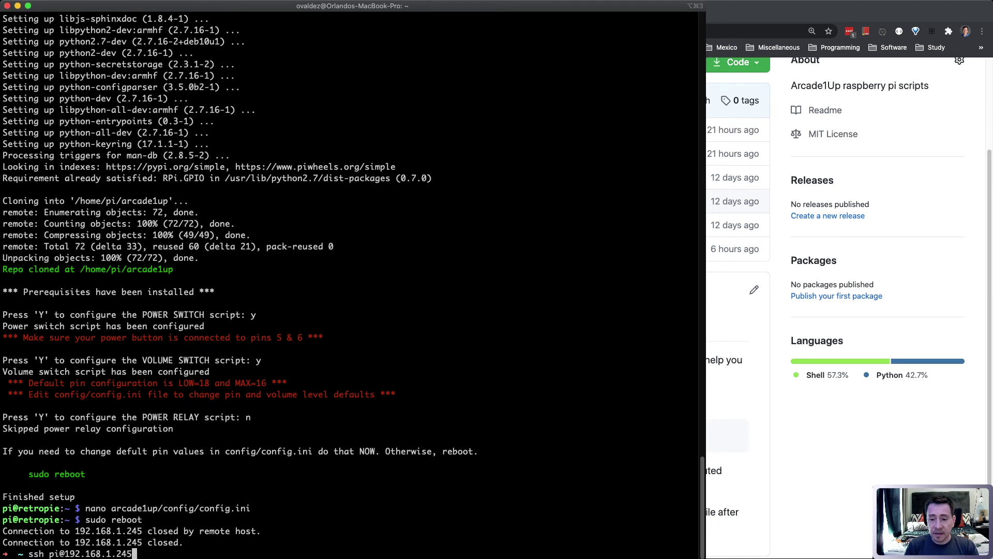
key("ctrl+l")
key("Return")
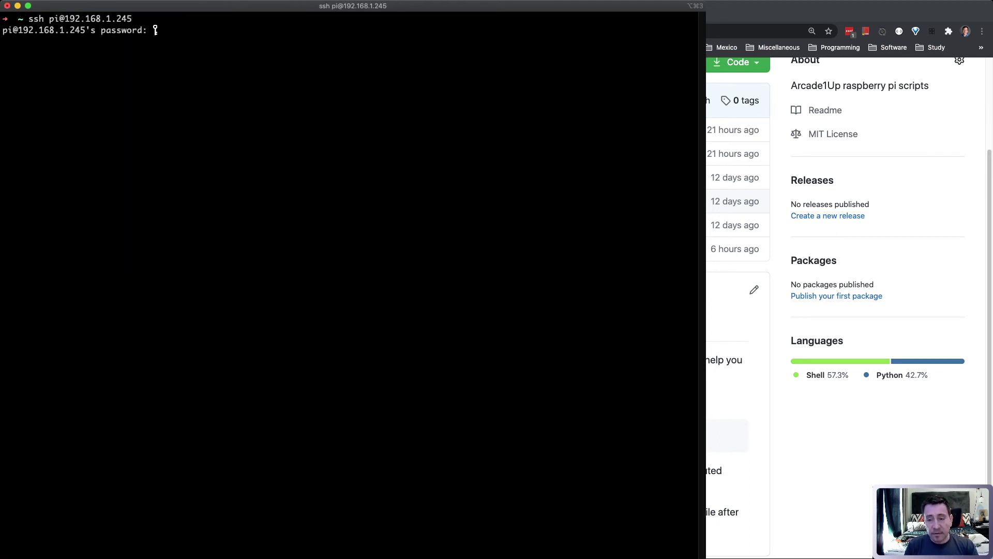
key("Return")
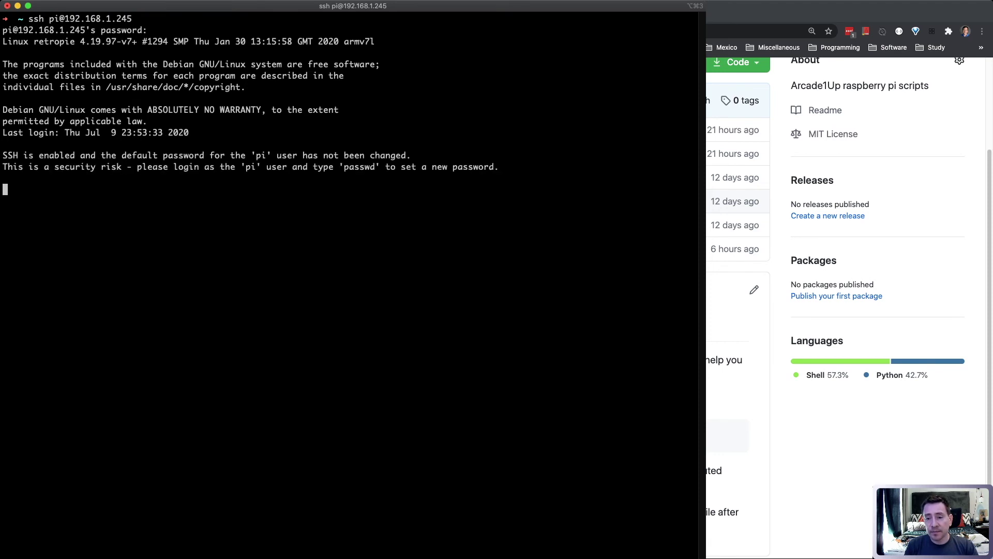
List the Pi's home directory with ls -l and check for the arcade1up folder.
type("ls")
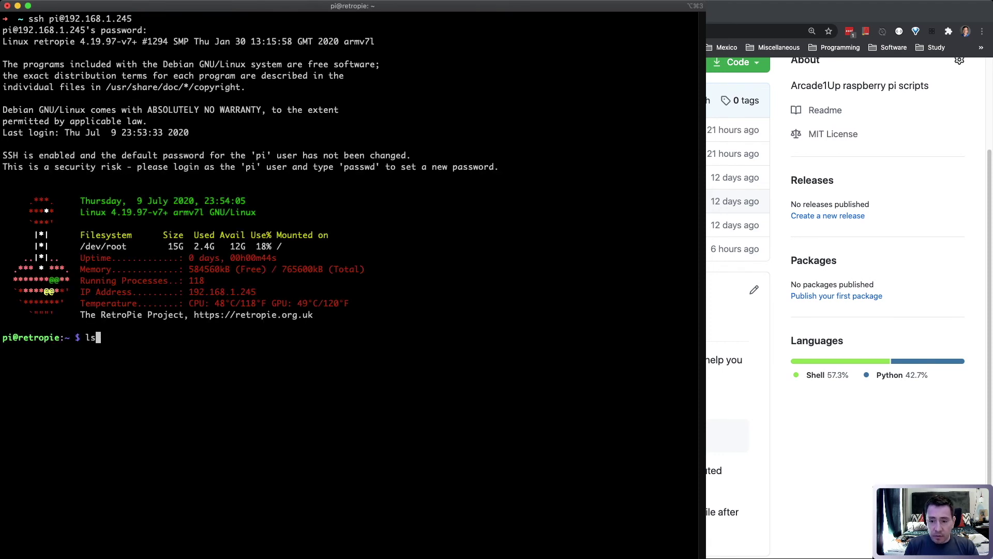
type(" -l")
key("Return")
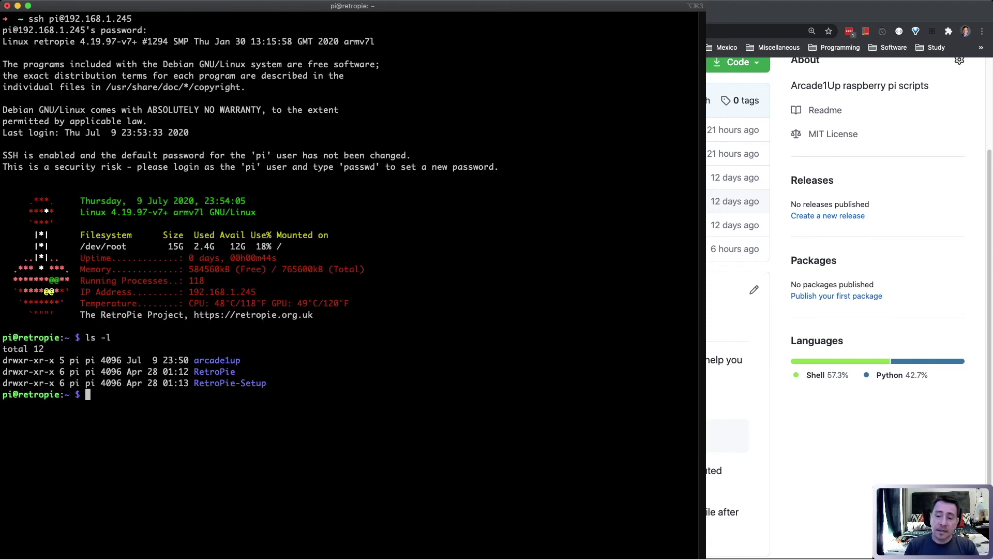
double_click(218, 360)
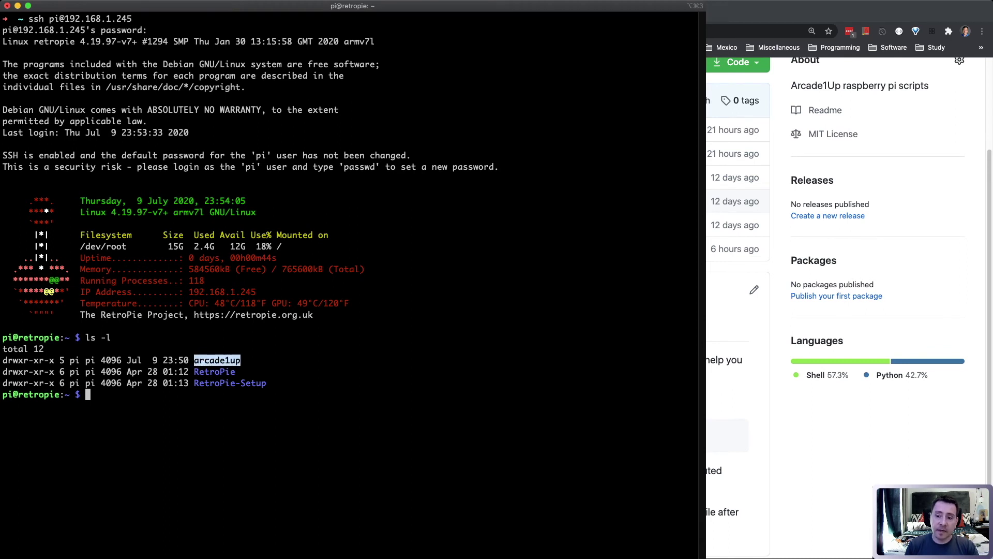
Change into the arcade1up directory and list its contents with ls -l, checking the config and scripts folders.
type("cd ar")
key("Tab")
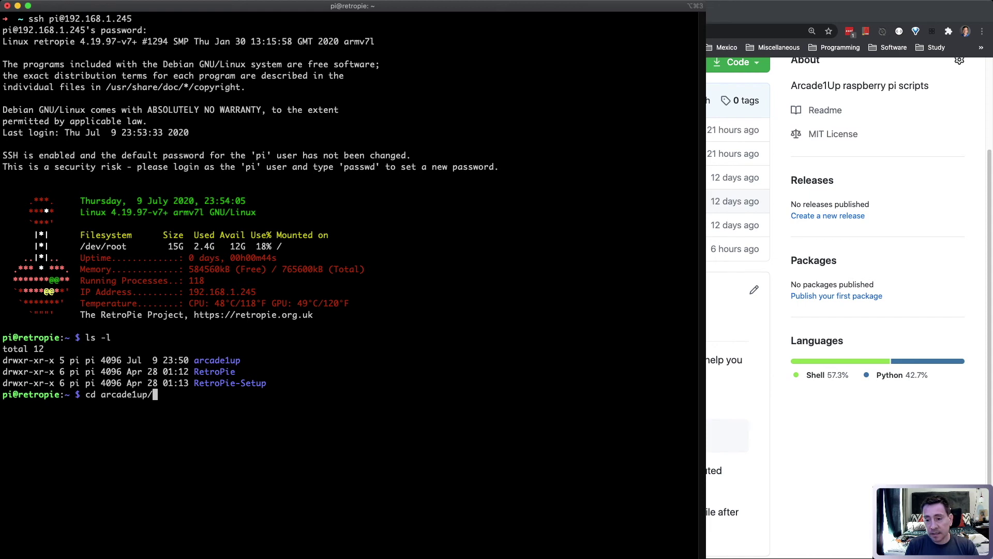
key("Return")
type("ls -l")
key("Return")
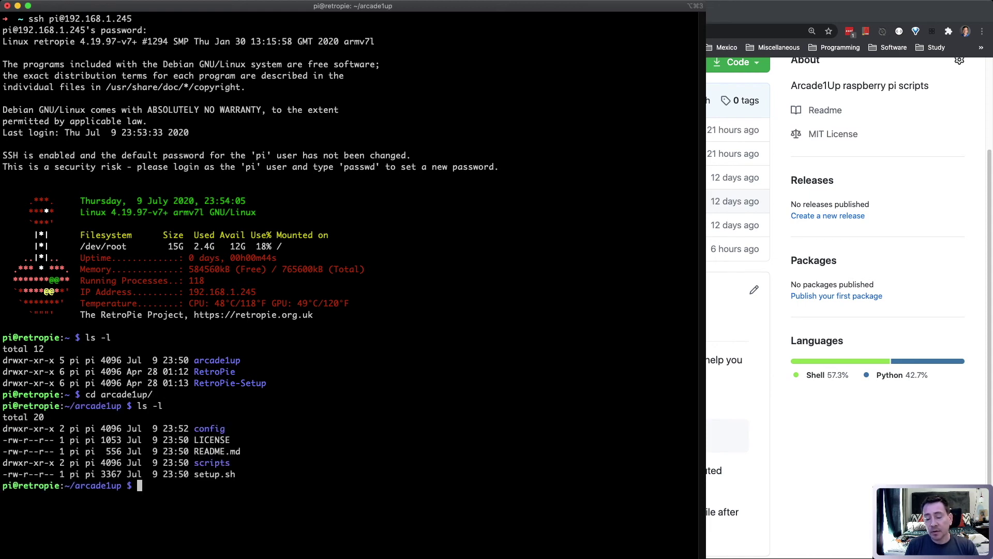
double_click(209, 428)
double_click(212, 463)
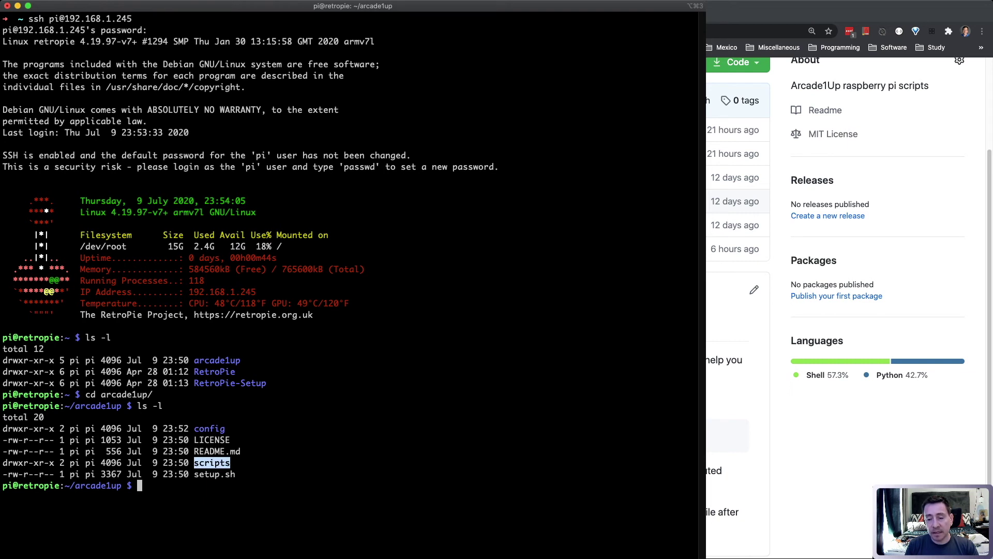
left_click(212, 462)
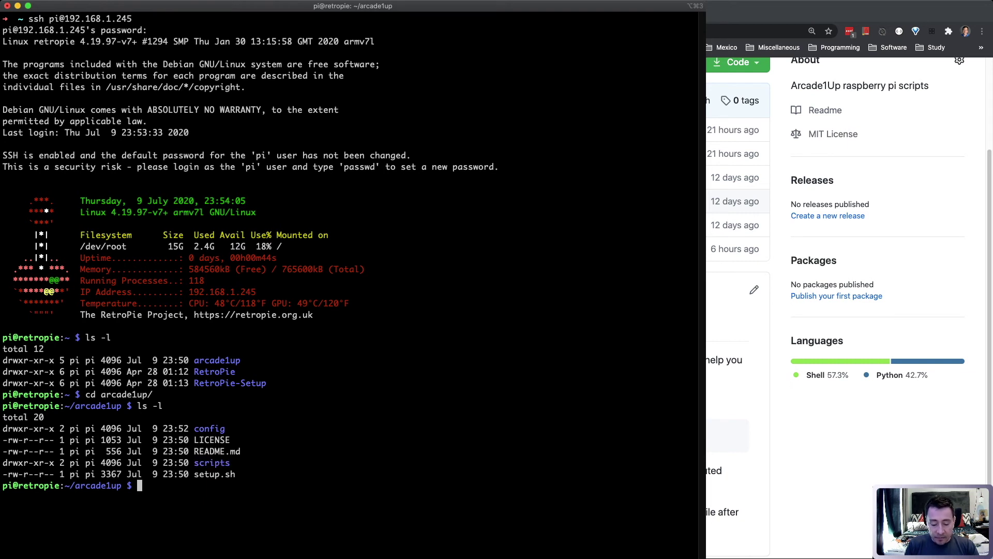
List the contents of the config folder with ls -l config/ and check for config.ini.
type("ls -l config/")
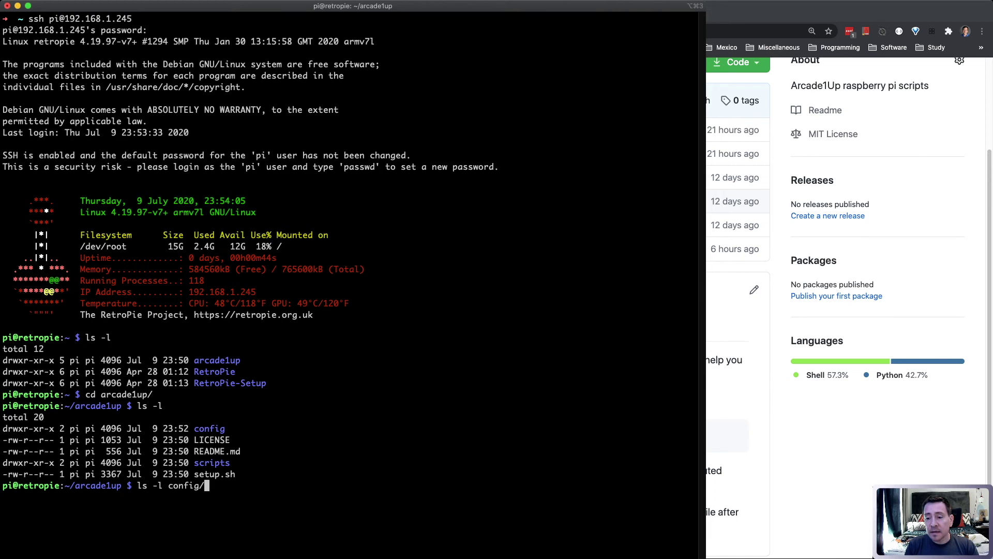
key("Return")
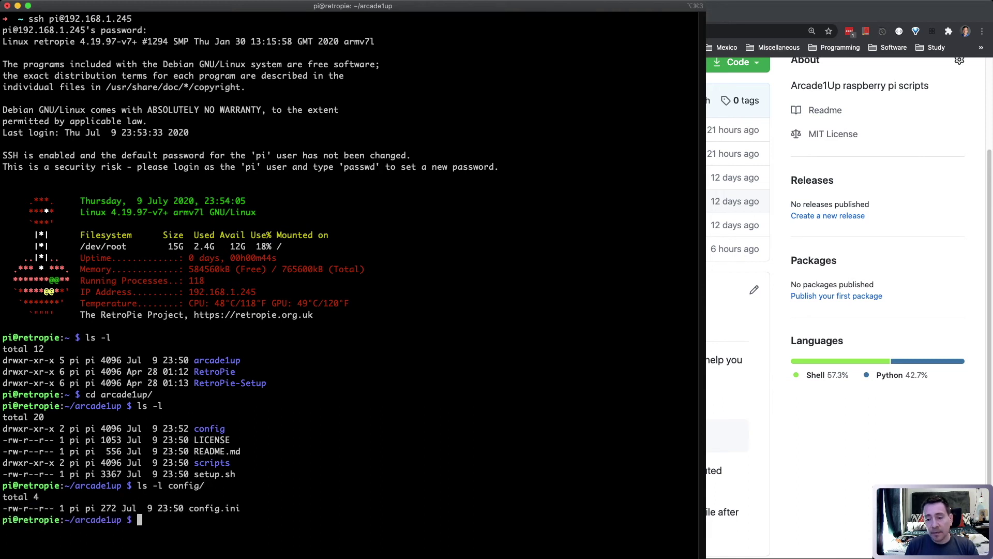
left_click_drag(189, 508, 240, 508)
left_click(240, 508)
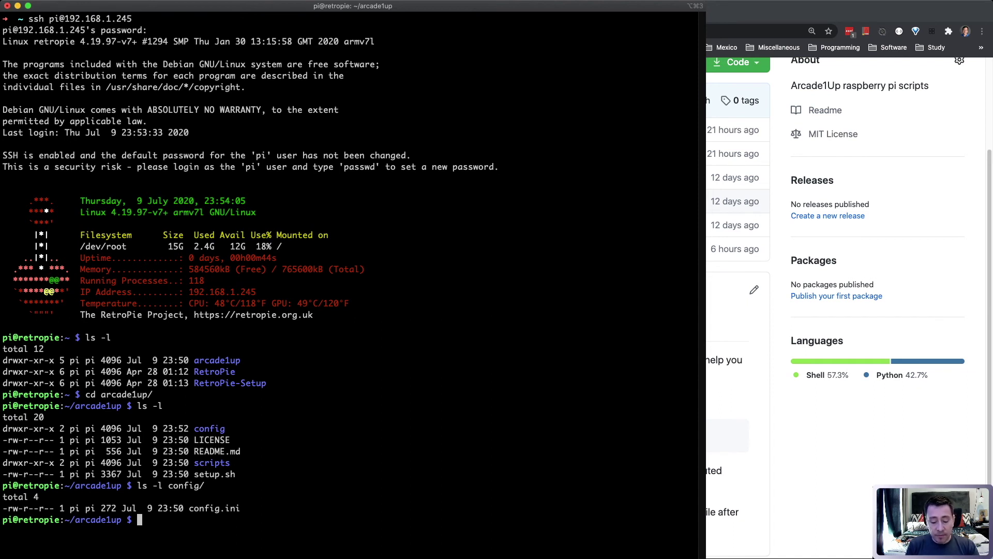
Print the contents of the startup script with cat /etc/rc.local.
type("cat /etc/")
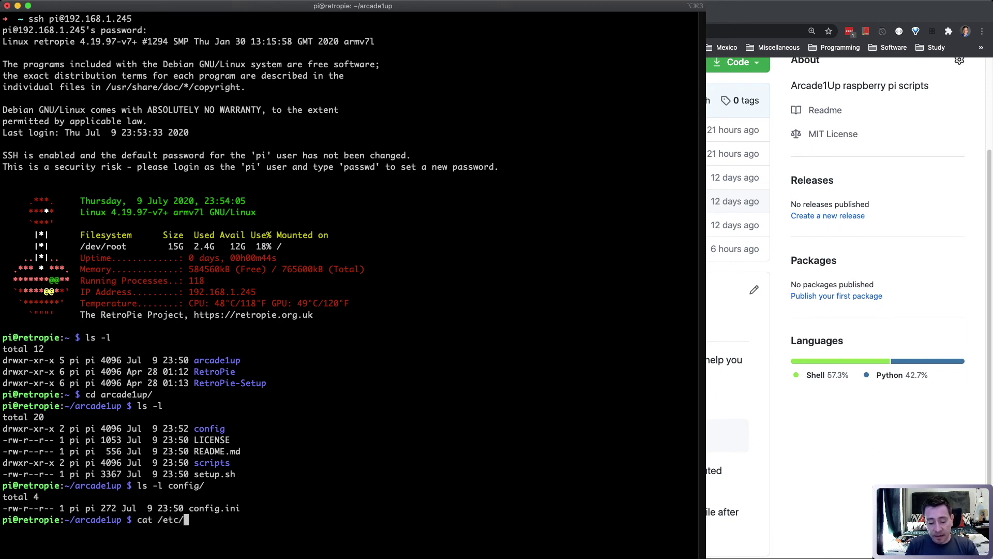
type("rc.local")
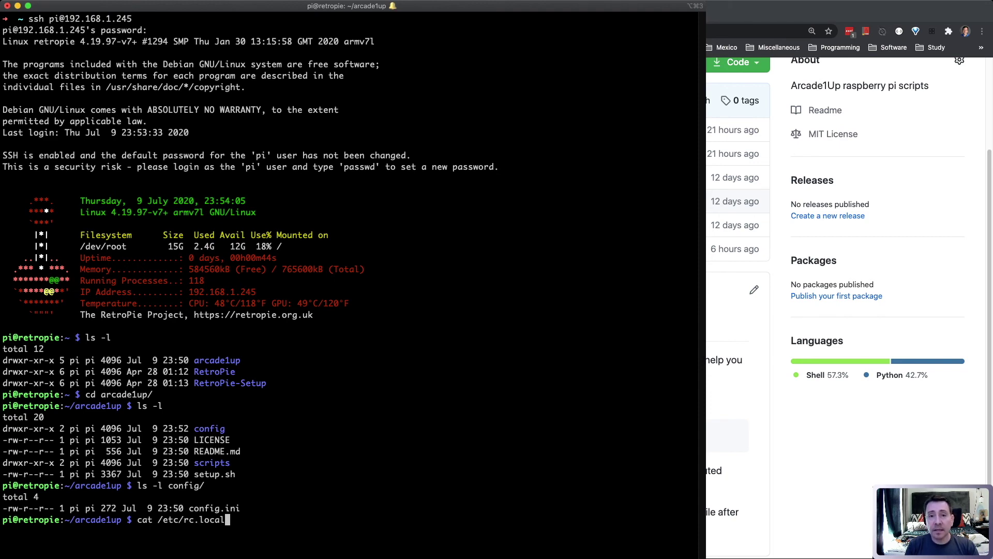
key("Return")
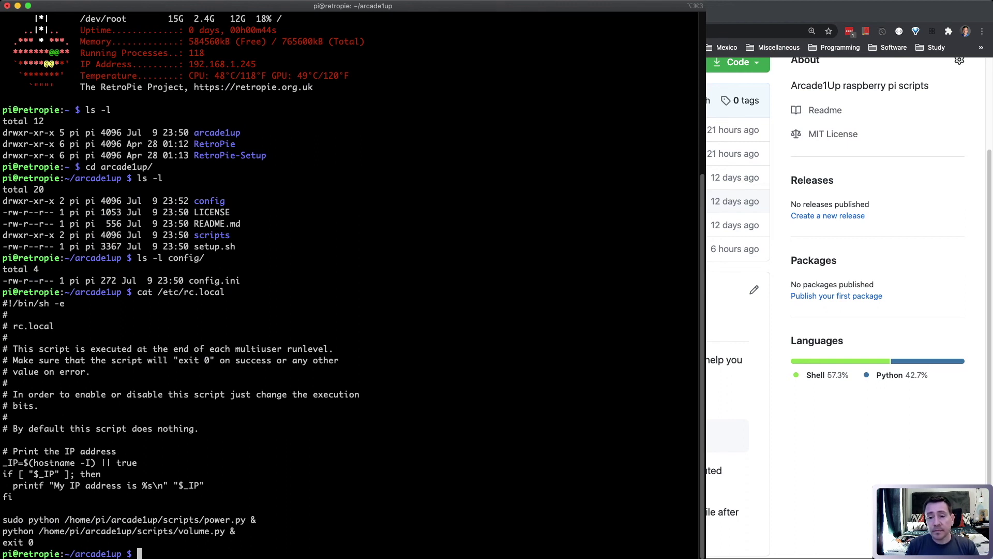
Examine rc.local's default section, its final exit line, and the commands that launch power.py with sudo and volume.py without it.
left_click_drag(3, 303, 103, 497)
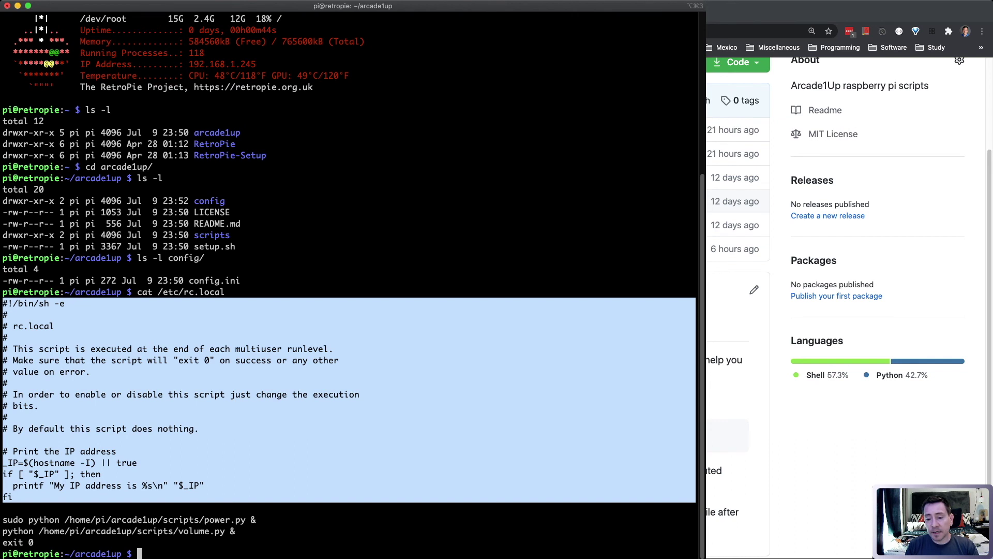
triple_click(18, 542)
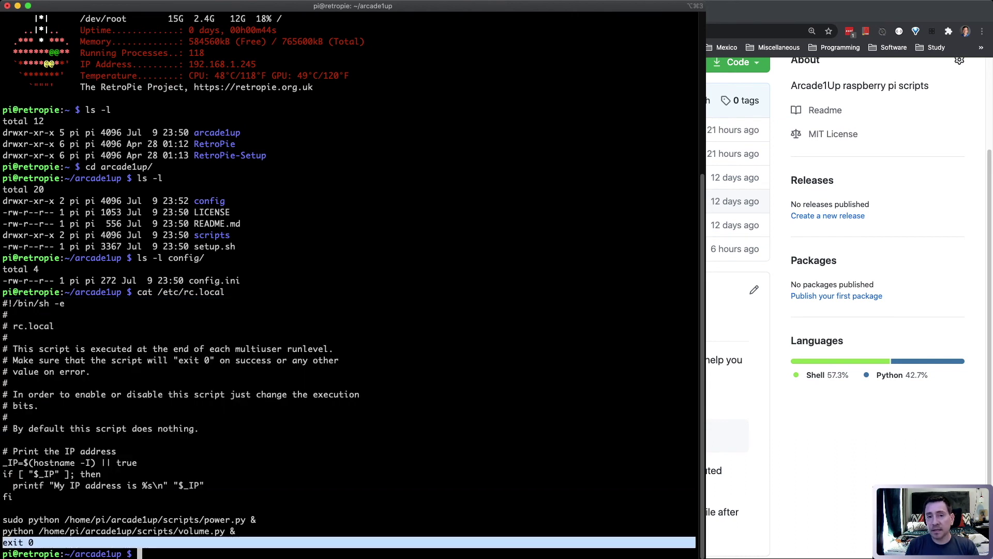
left_click(18, 542)
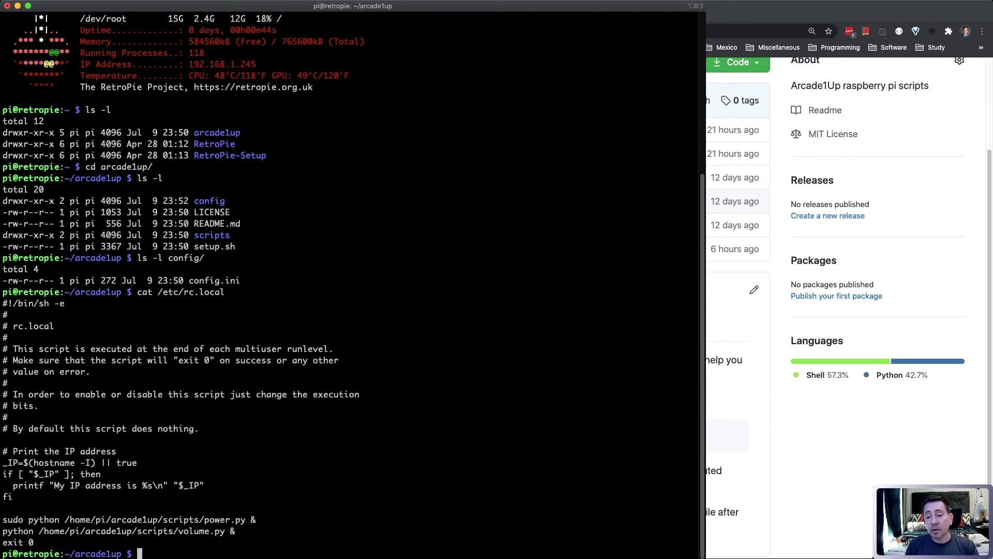
left_click_drag(236, 531, 3, 519)
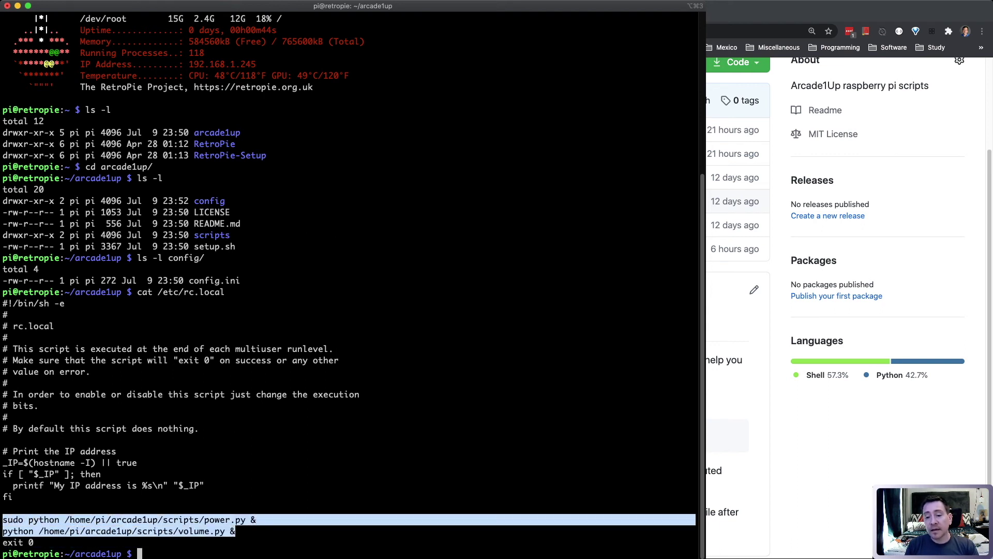
left_click(2, 519)
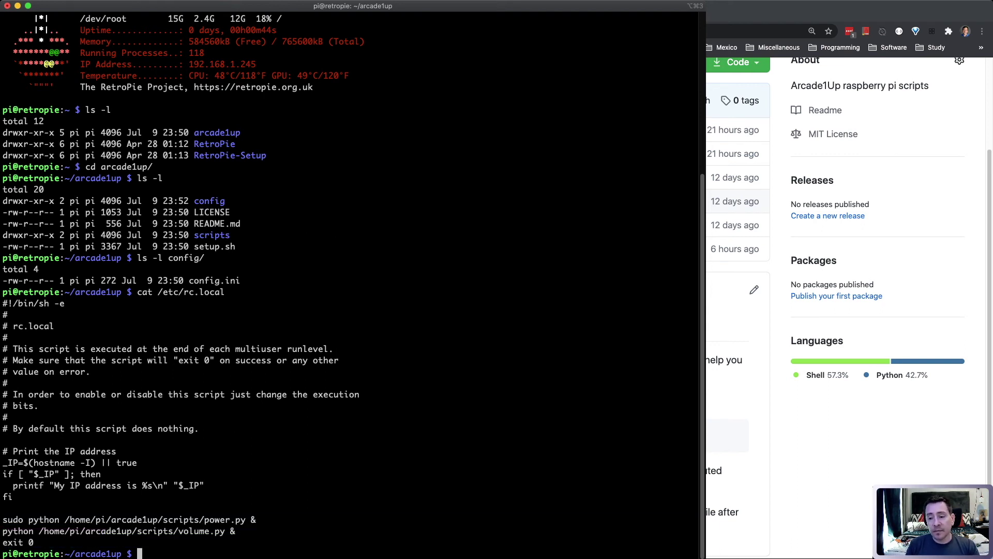
left_click_drag(200, 519, 240, 520)
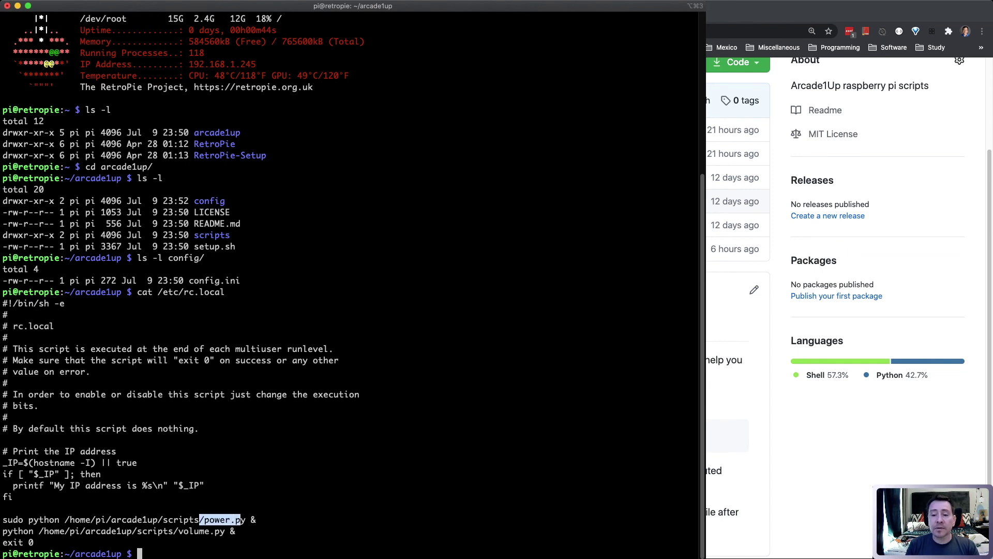
double_click(12, 519)
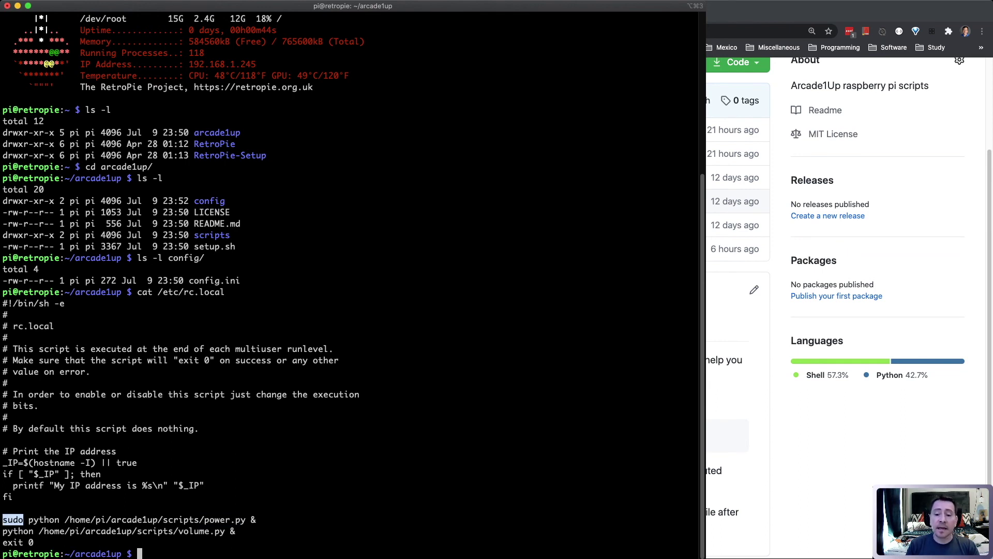
double_click(132, 531)
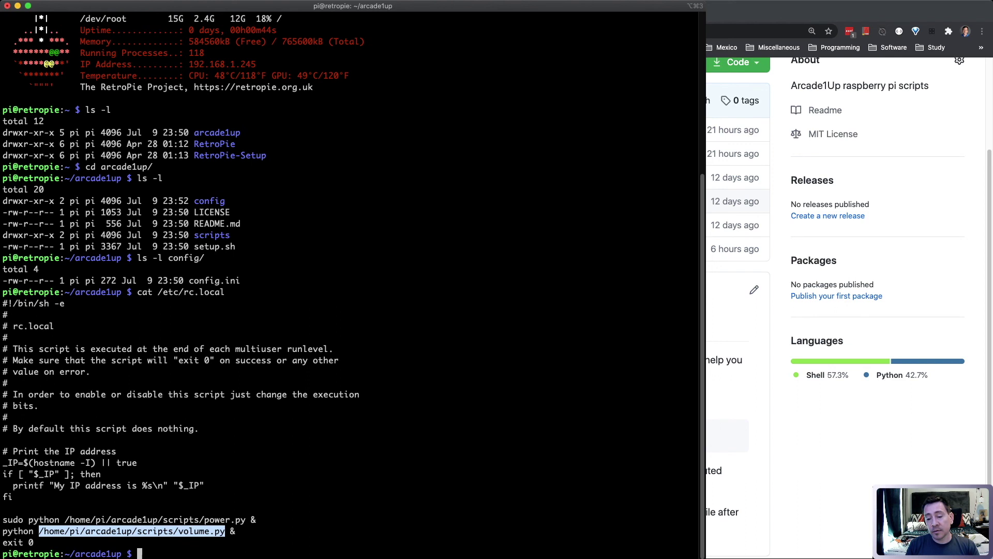
double_click(17, 531)
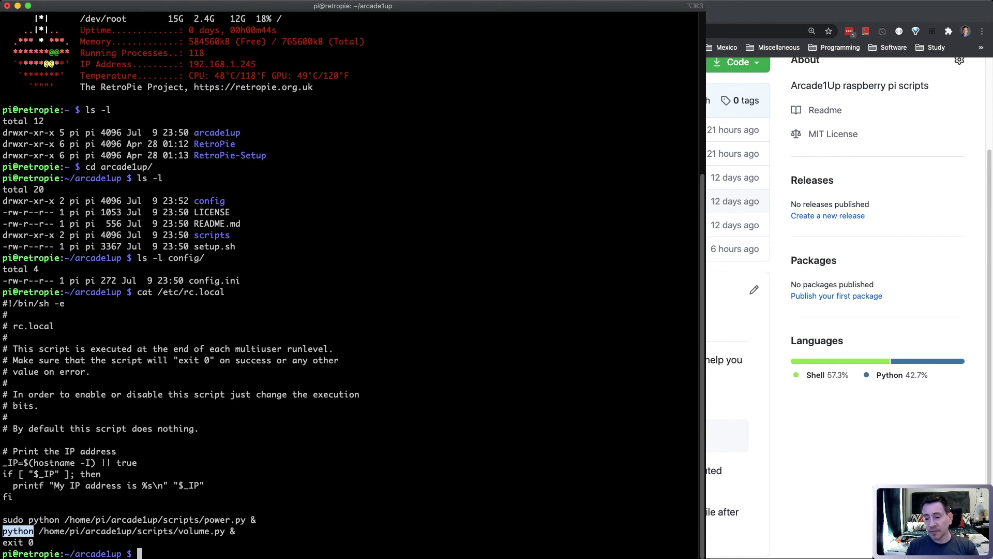
left_click_drag(693, 532, 2, 520)
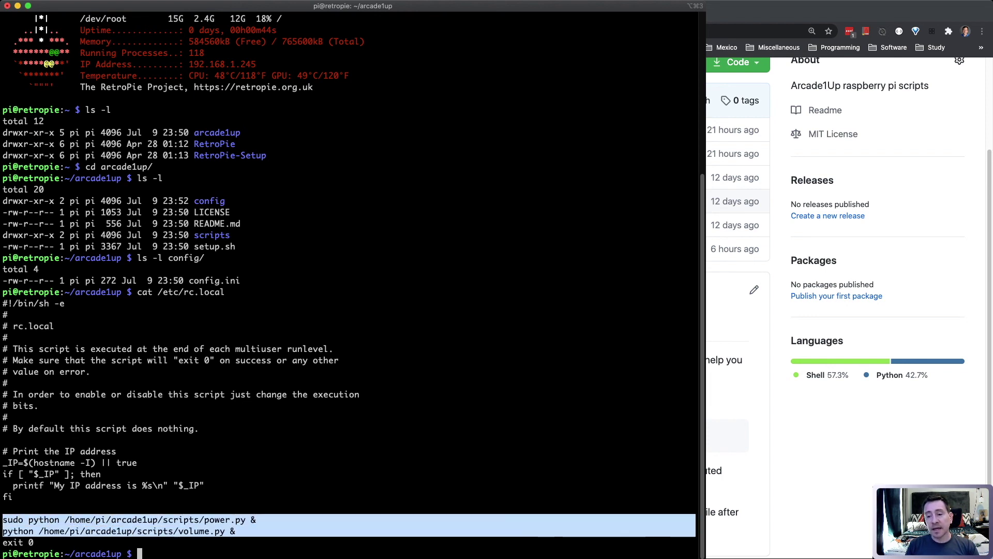
left_click_drag(158, 291, 225, 292)
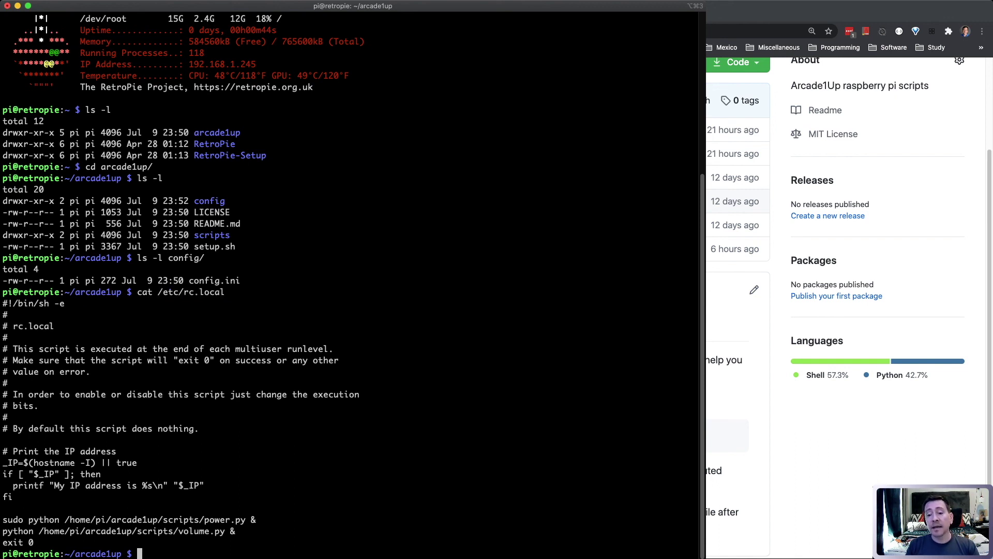
left_click_drag(2, 520, 235, 530)
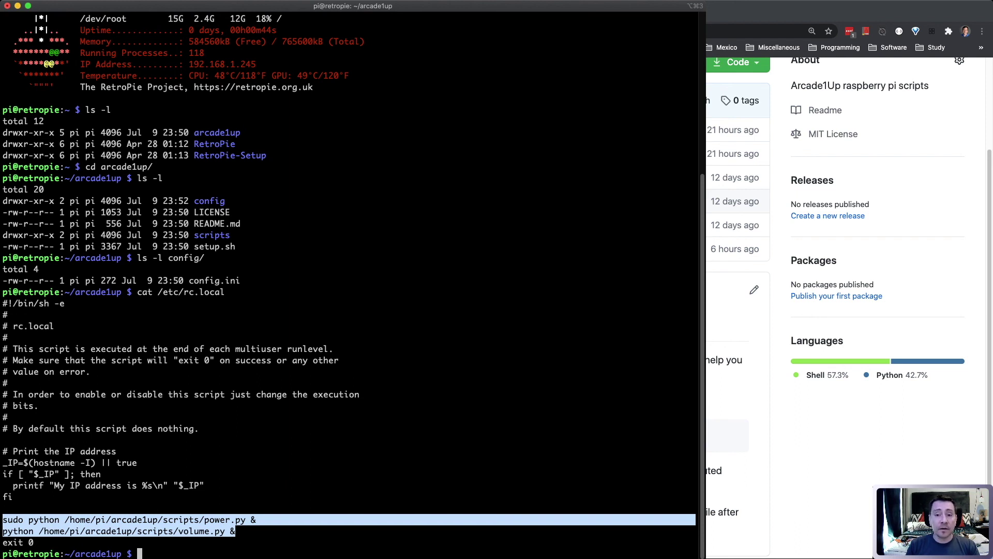
double_click(156, 519)
left_click(155, 520)
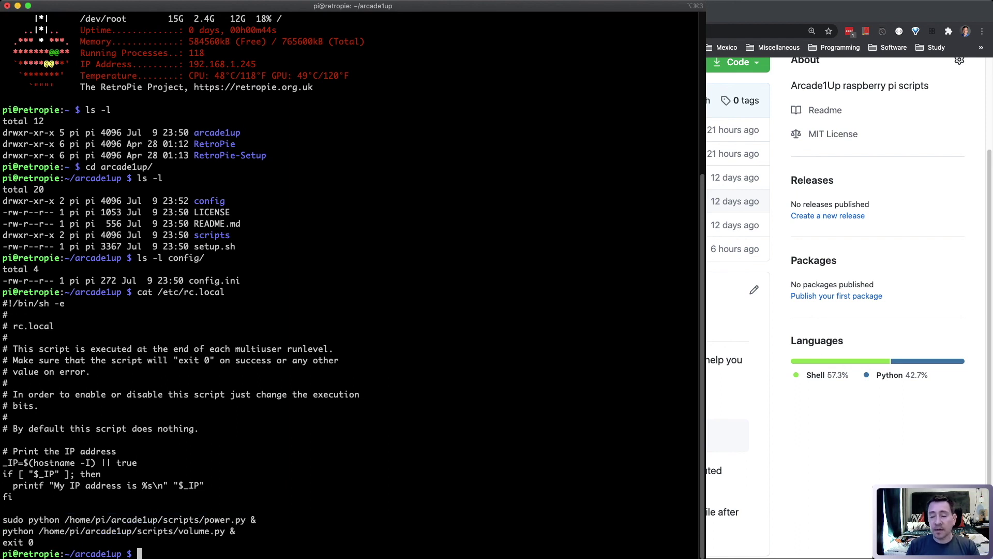